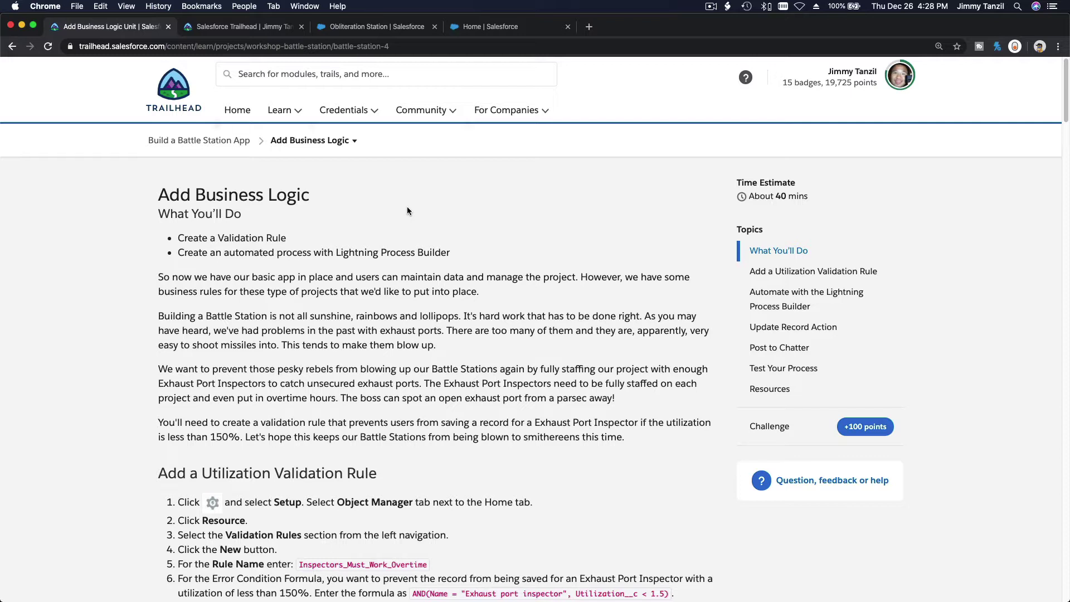
Review the Trailhead unit's Utilization Validation Rule and Process Builder sections
scroll(339, 215, "down", 5)
triple_click(339, 215)
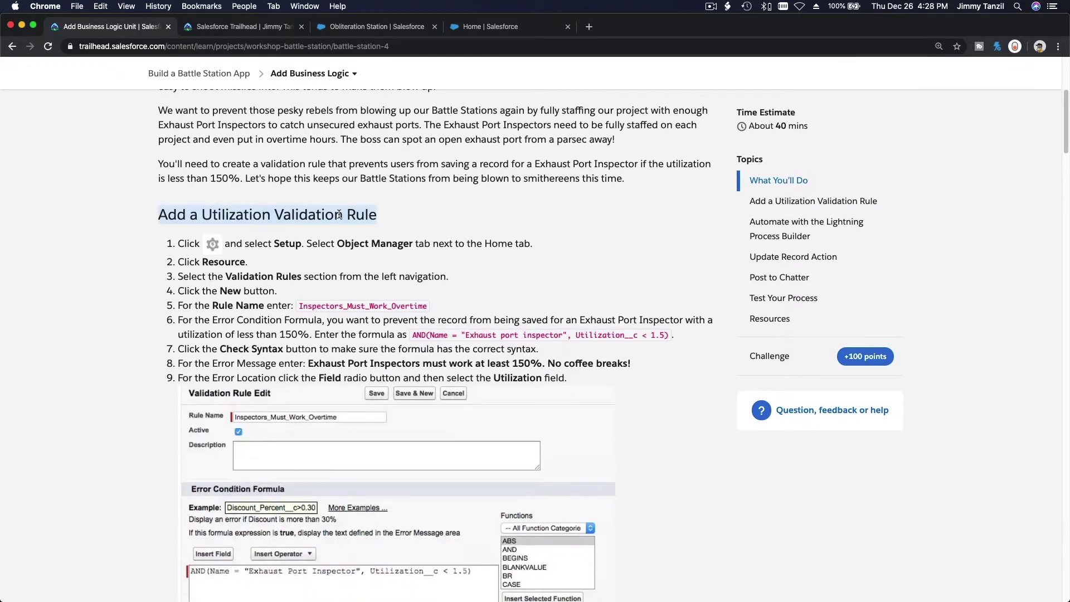
scroll(363, 250, "down", 10)
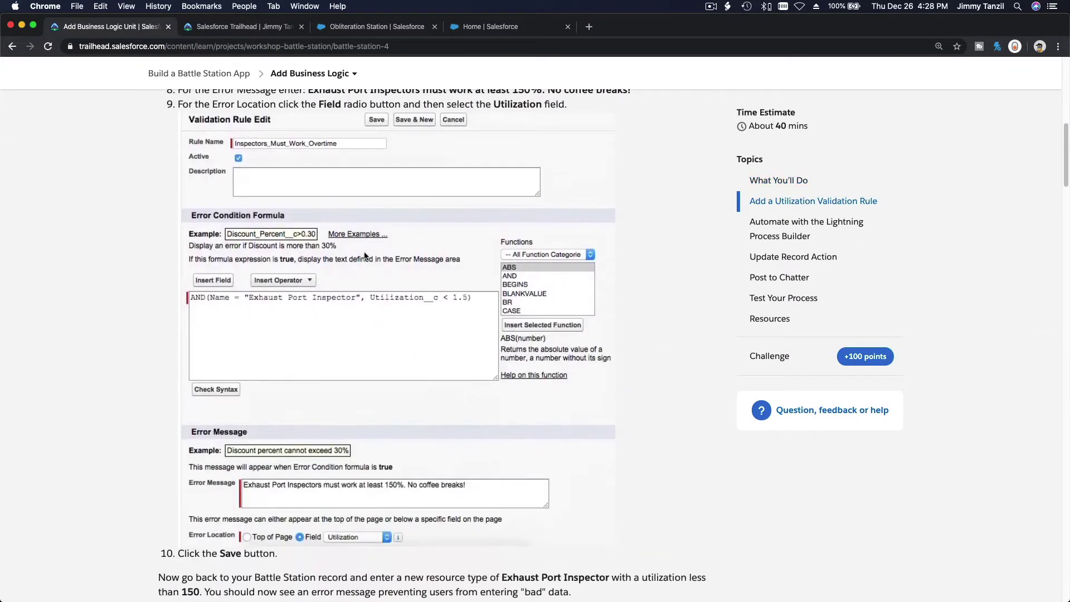
triple_click(361, 239)
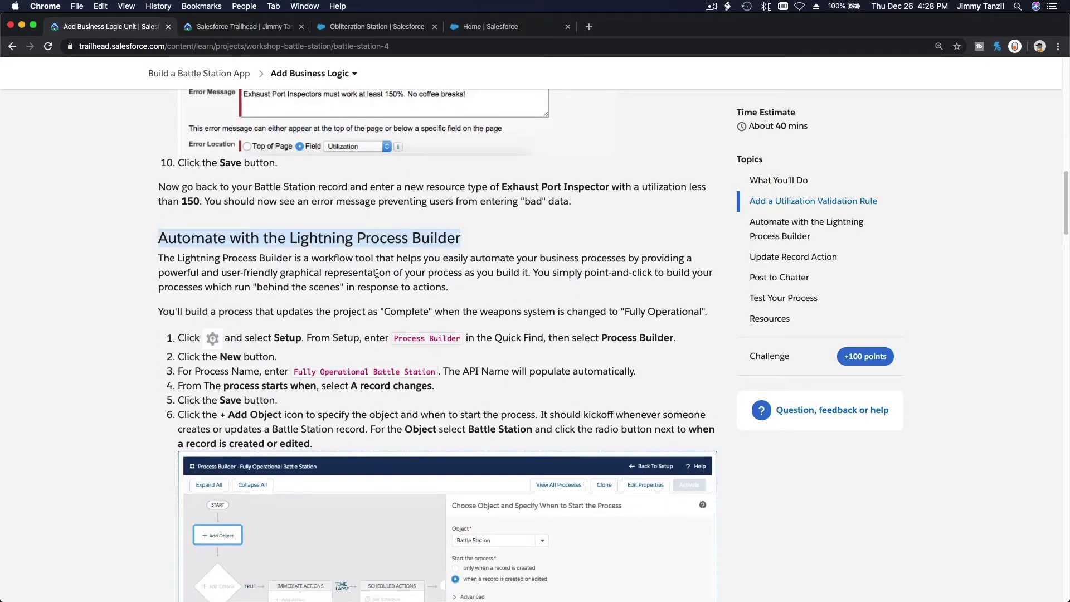
scroll(376, 273, "down", 10)
scroll(376, 277, "down", 7)
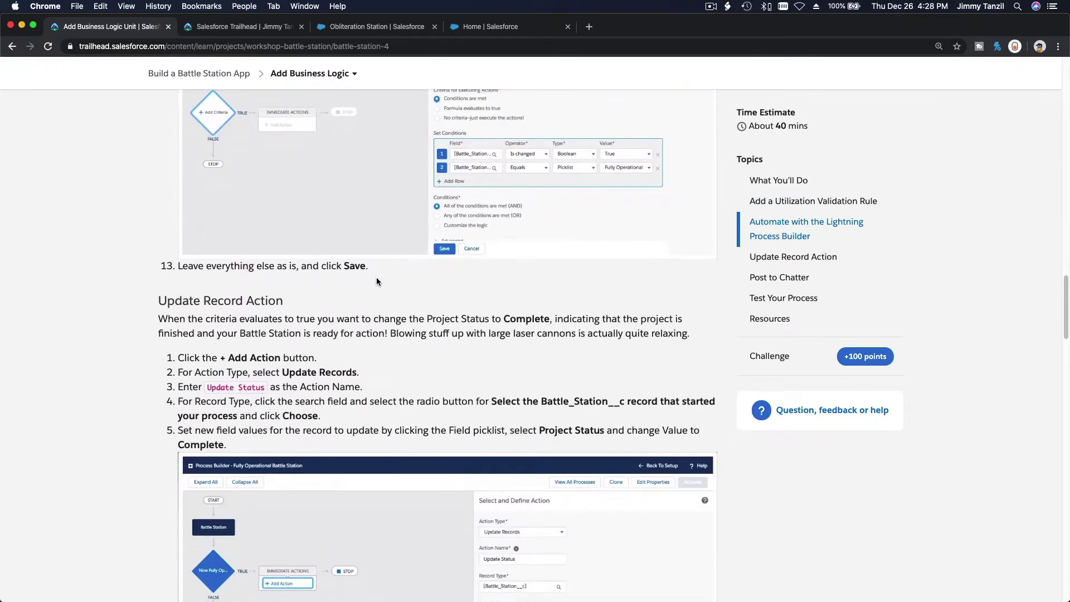
scroll(250, 315, "down", 4)
scroll(250, 315, "down", 8)
scroll(249, 310, "up", 2)
scroll(214, 197, "down", 12)
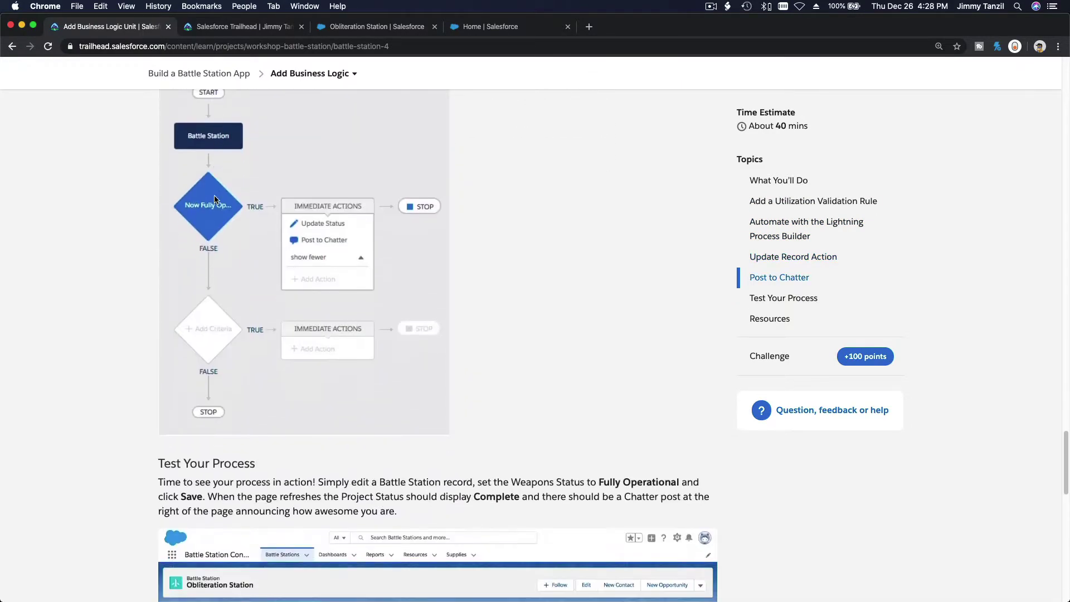
scroll(215, 199, "up", 5)
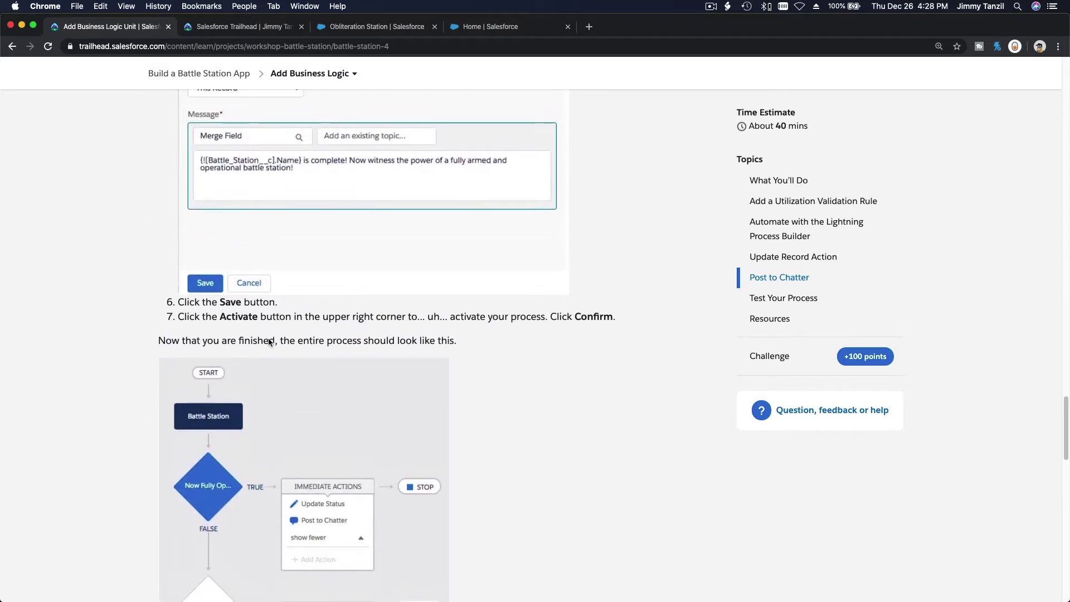
scroll(292, 403, "down", 6)
scroll(293, 405, "down", 7)
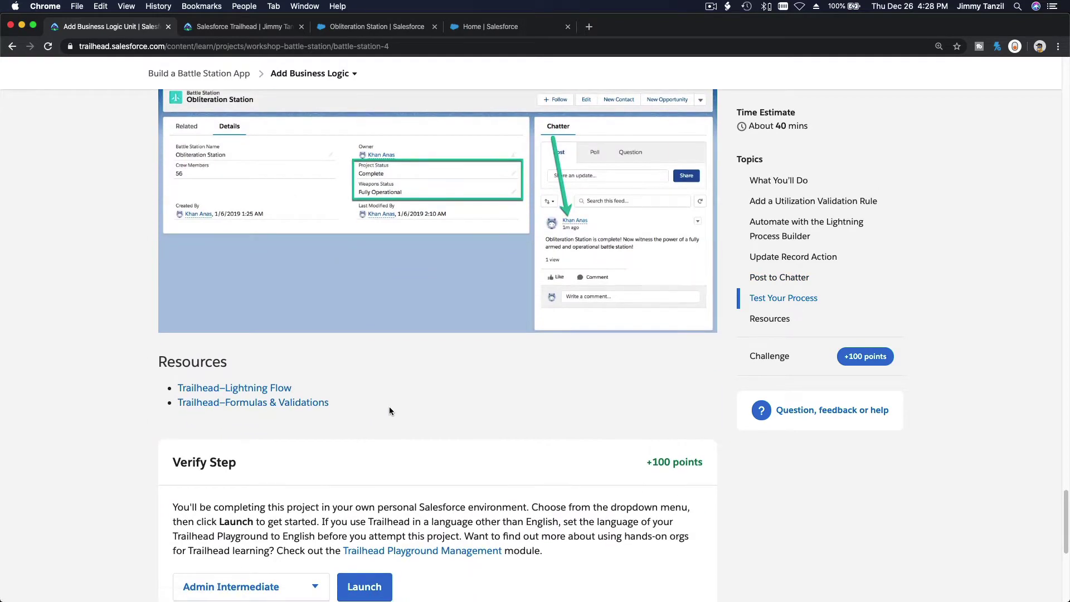
scroll(389, 407, "up", 15)
scroll(389, 410, "up", 20)
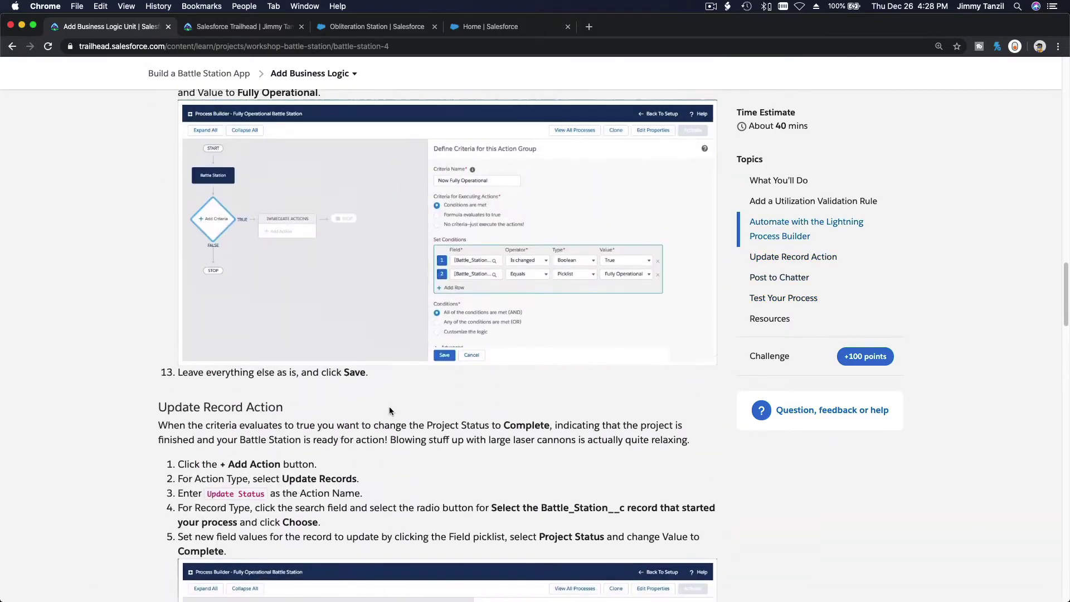
scroll(389, 411, "up", 15)
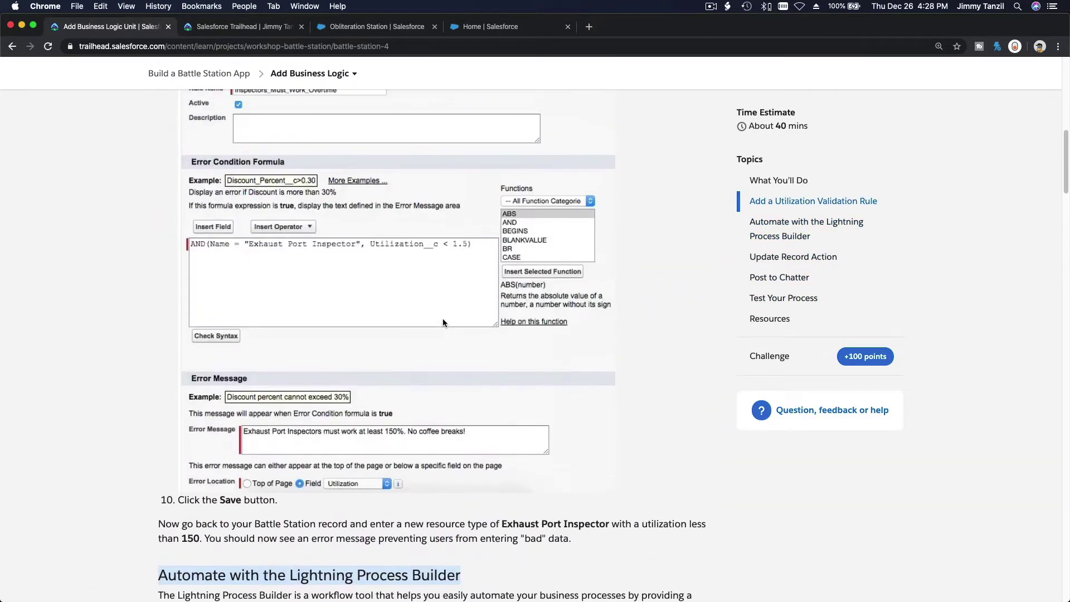
scroll(442, 319, "up", 5)
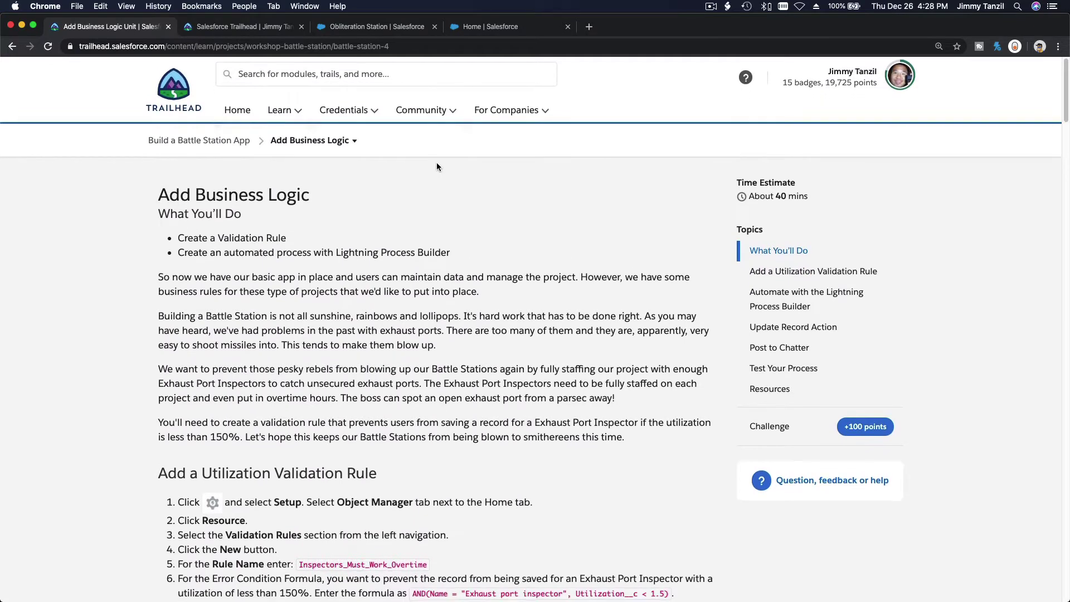
Start a new validation rule on the Battle Station object, then return to the Trailhead instructions
left_click(478, 27)
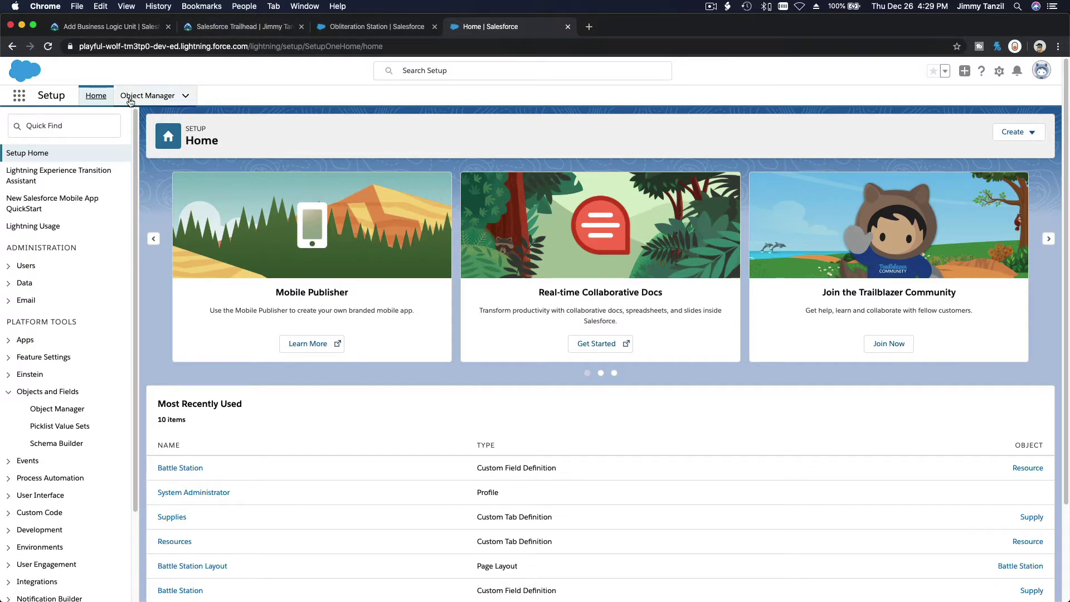
left_click(86, 119)
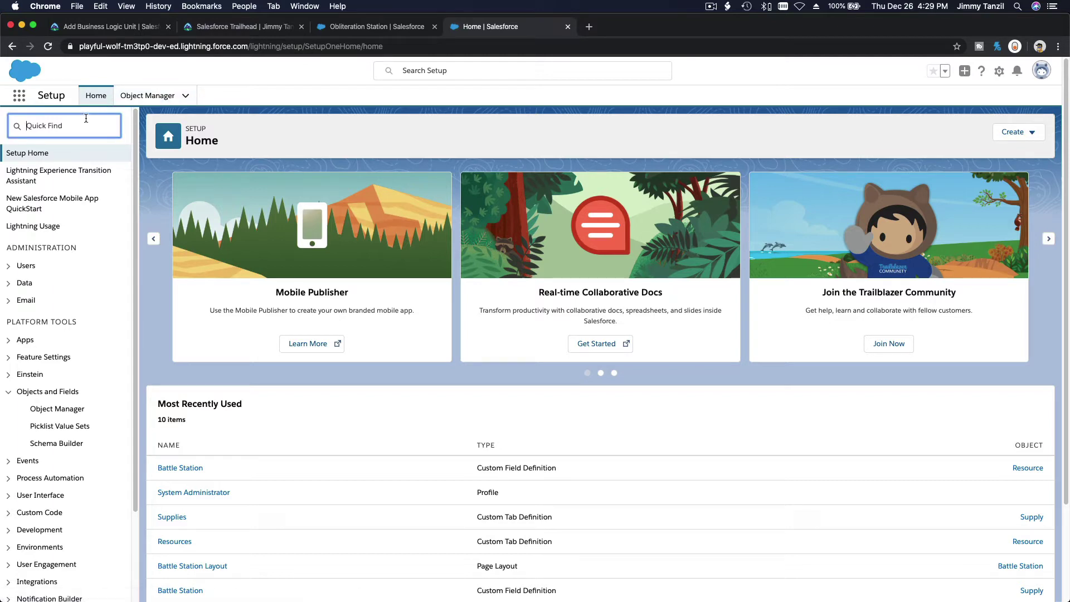
left_click(140, 97)
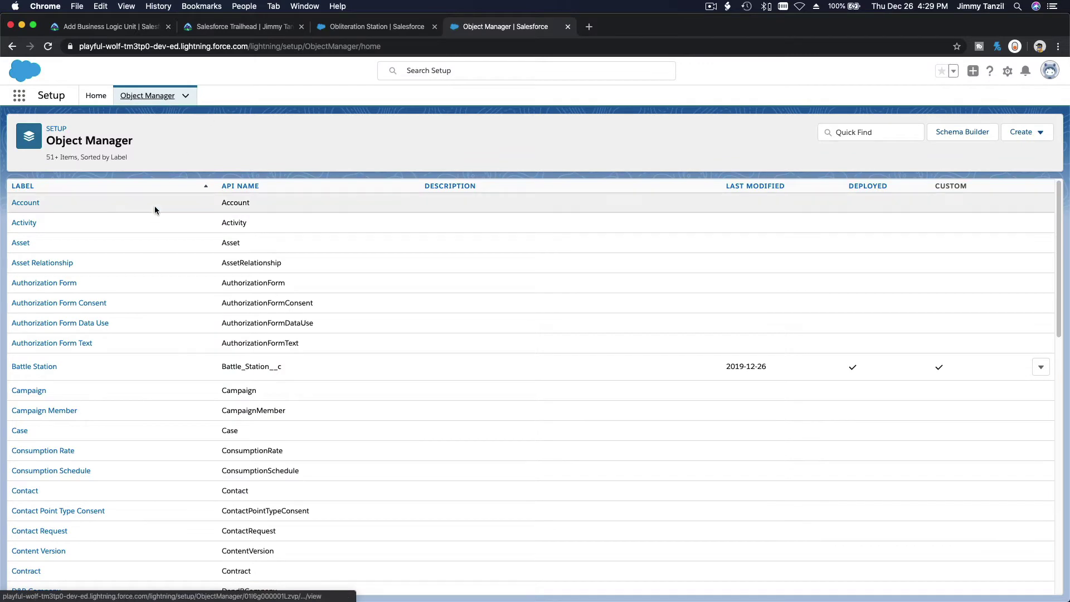
left_click(42, 368)
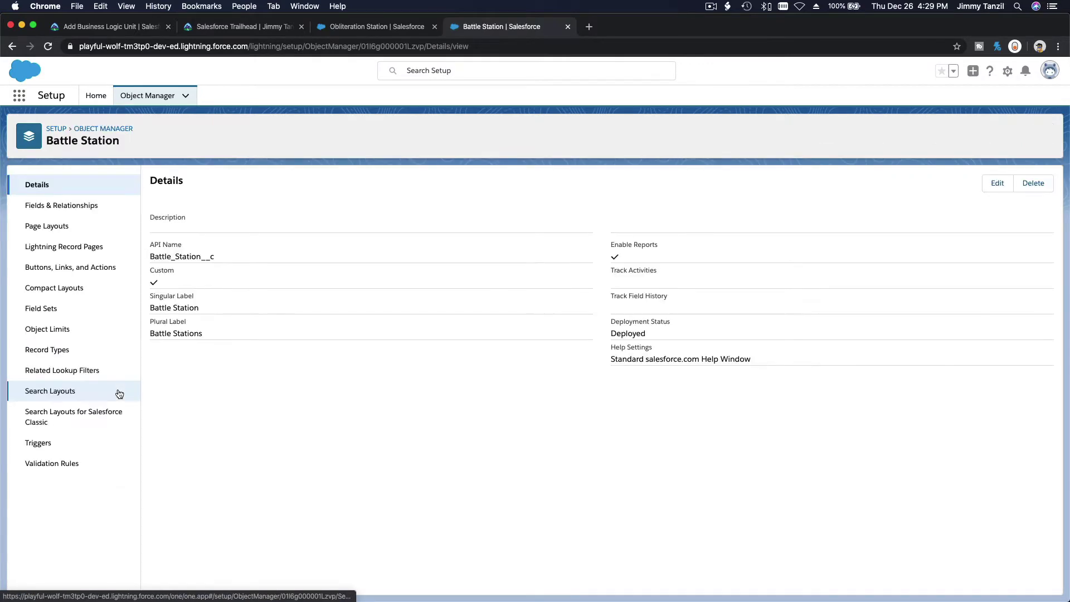
left_click(103, 463)
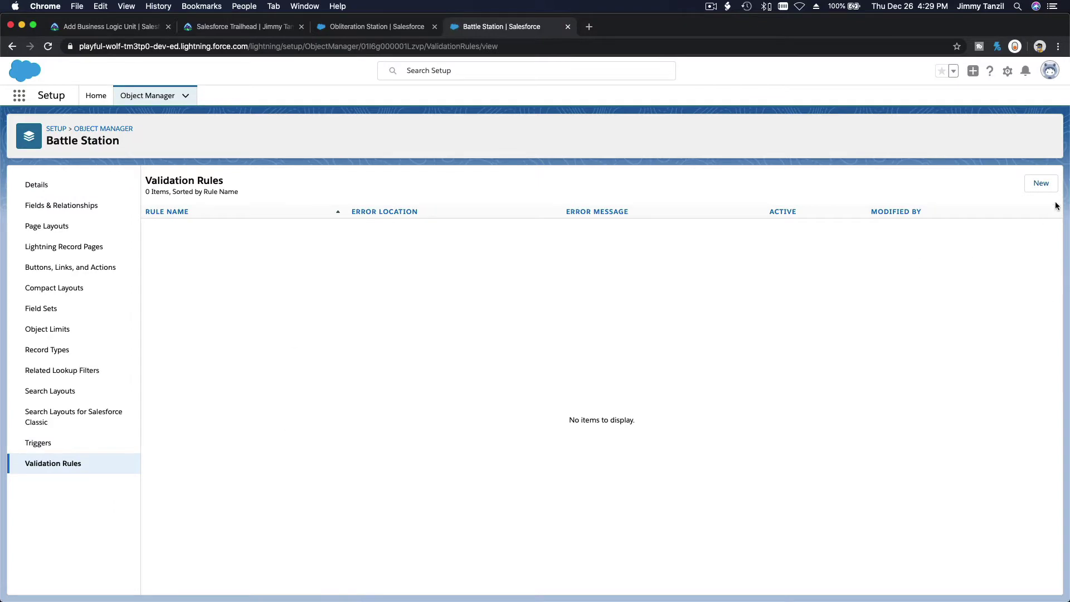
left_click(1042, 183)
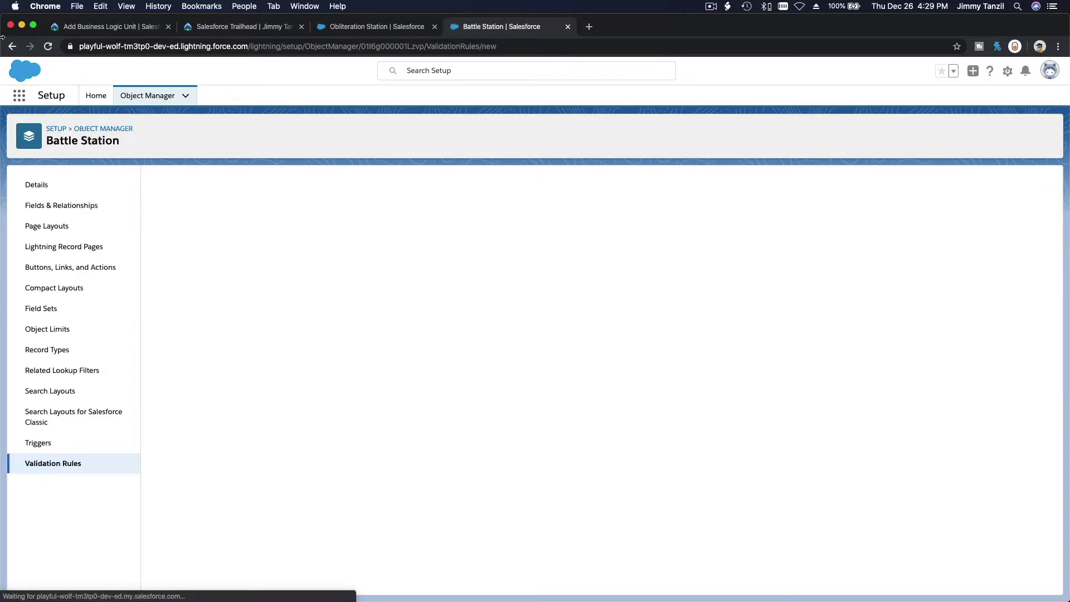
left_click(90, 27)
scroll(245, 289, "down", 7)
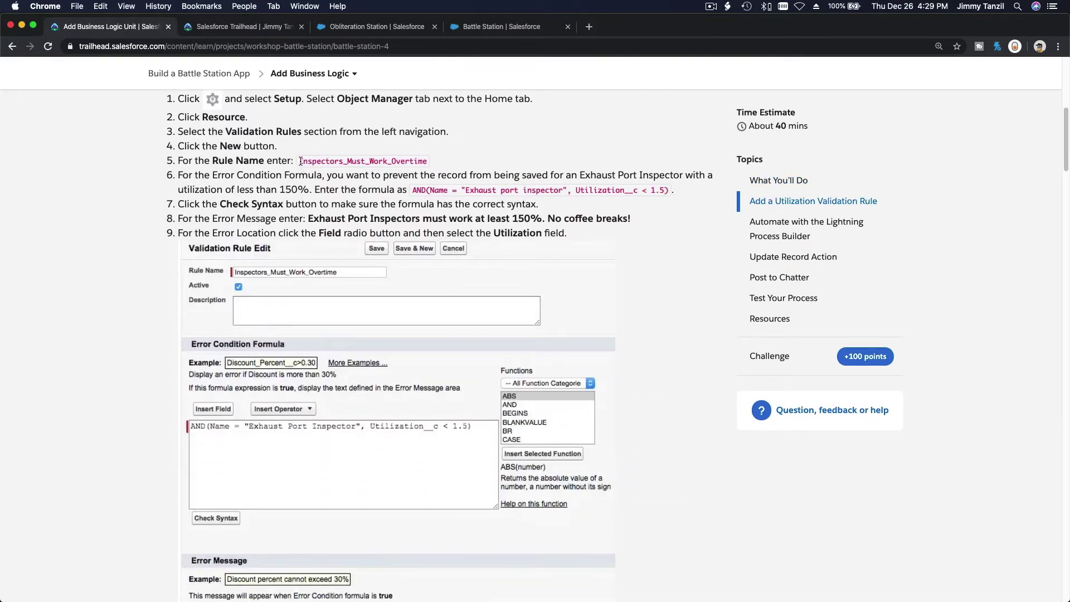
Copy Inspectors_Must_Work_Overtime from Trailhead and paste it as the rule name
left_click_drag(300, 161, 426, 165)
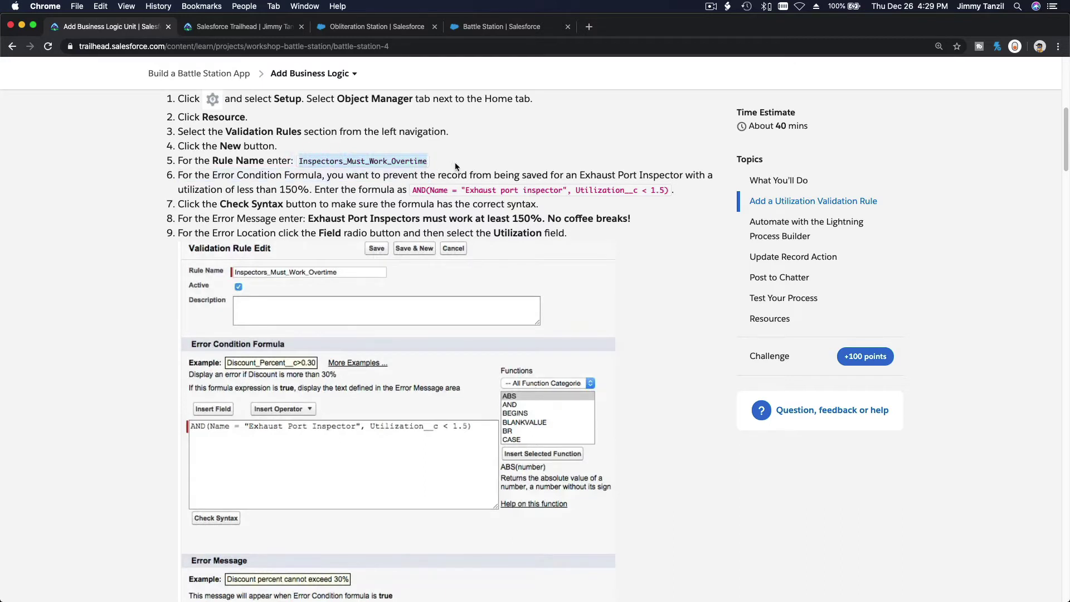
key("super+c")
left_click(481, 34)
key("super+v")
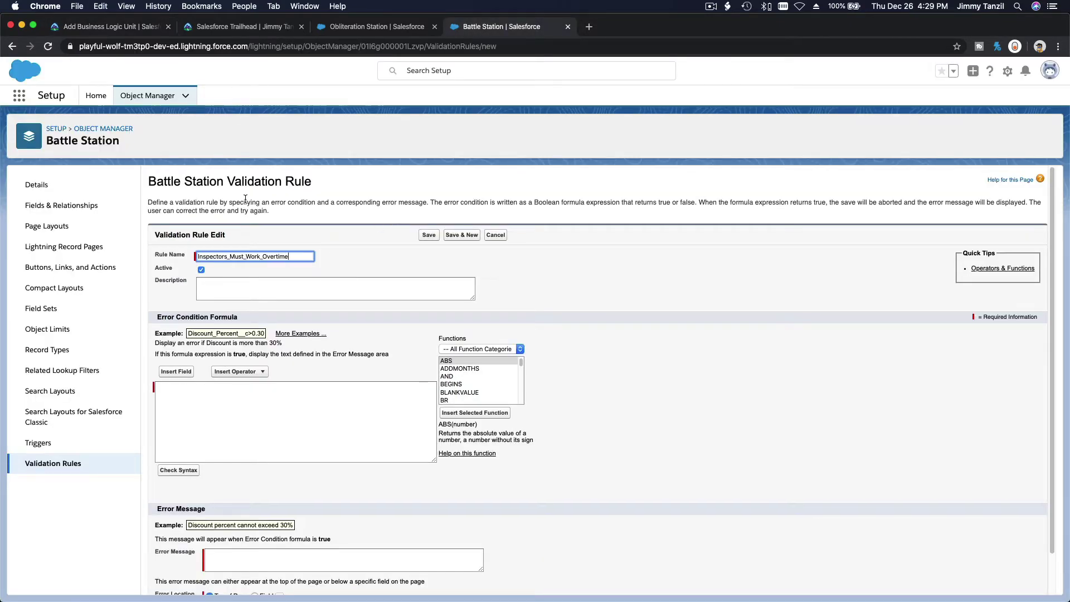
scroll(245, 199, "down", 2)
key("super+1")
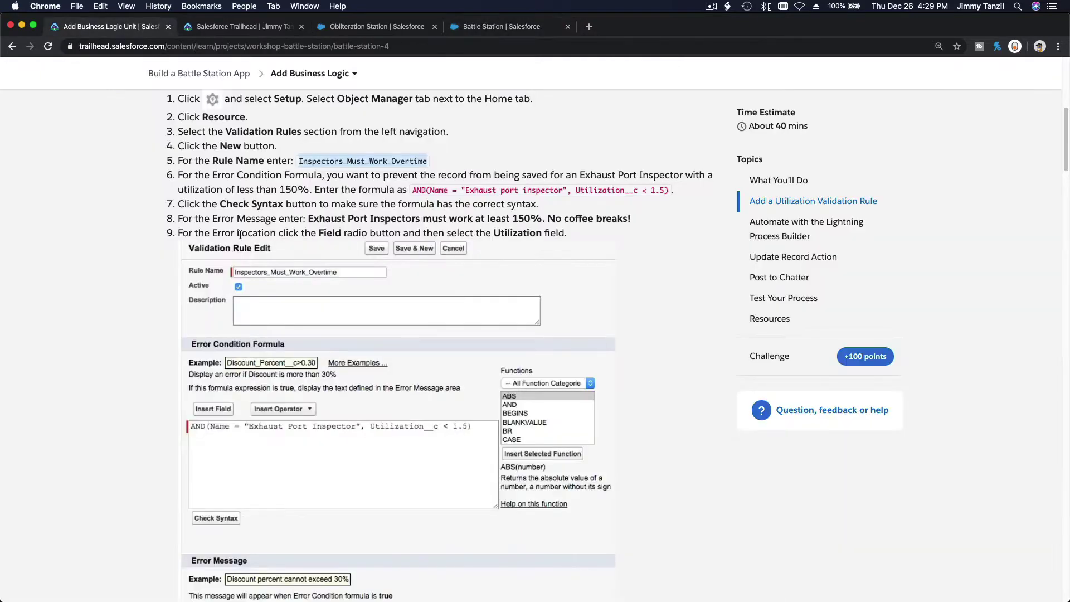
left_click(412, 190)
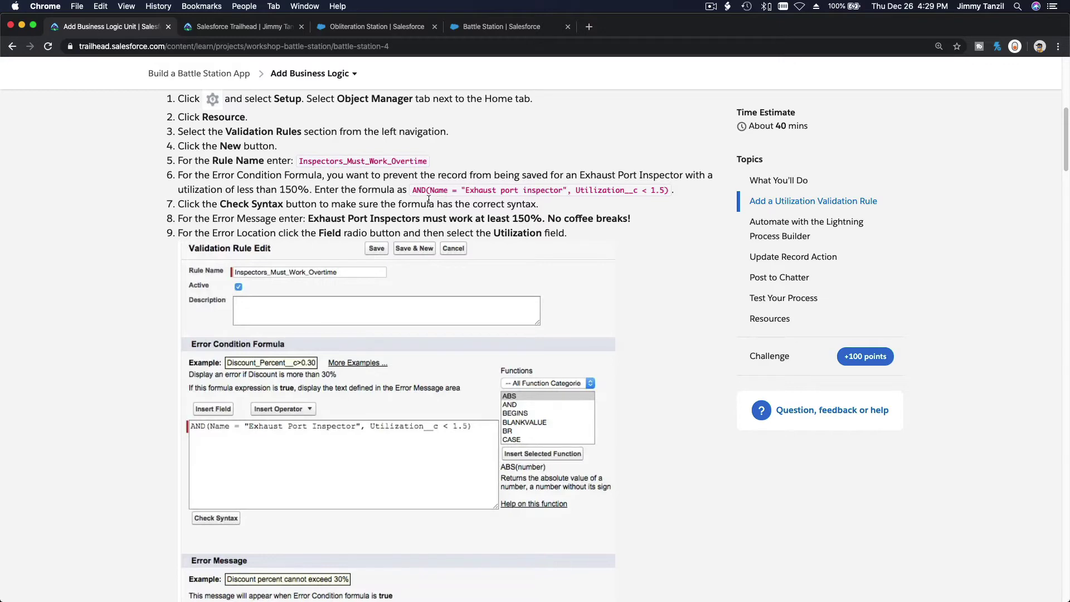
scroll(412, 193, "up", 1)
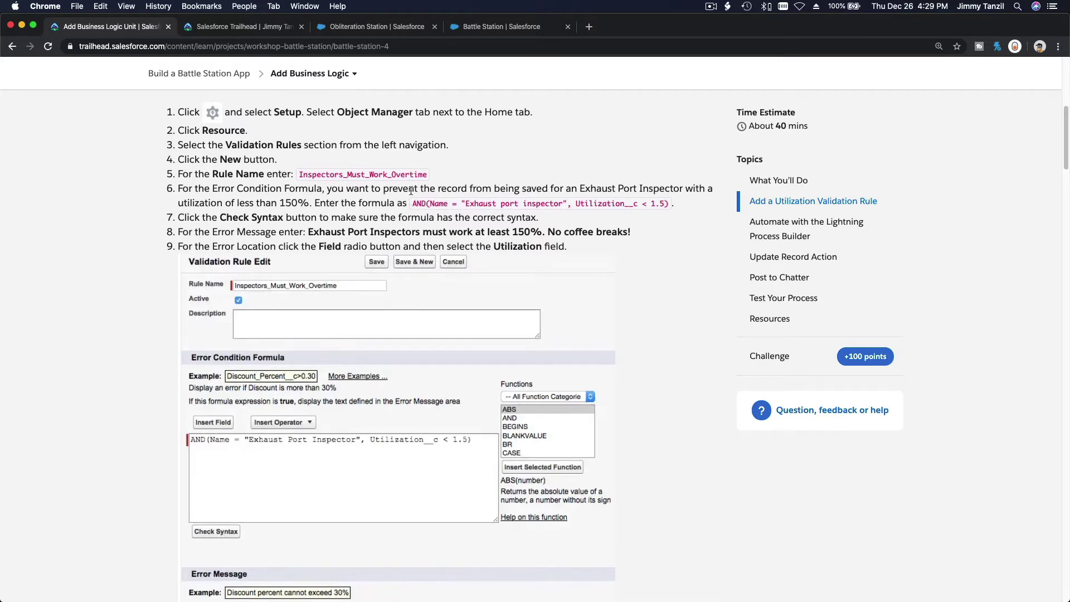
left_click(473, 33)
Find the Resource object, start a new validation rule, and paste Inspectors_Must_Work_Overtime as its name
left_click(72, 144)
left_click(144, 103)
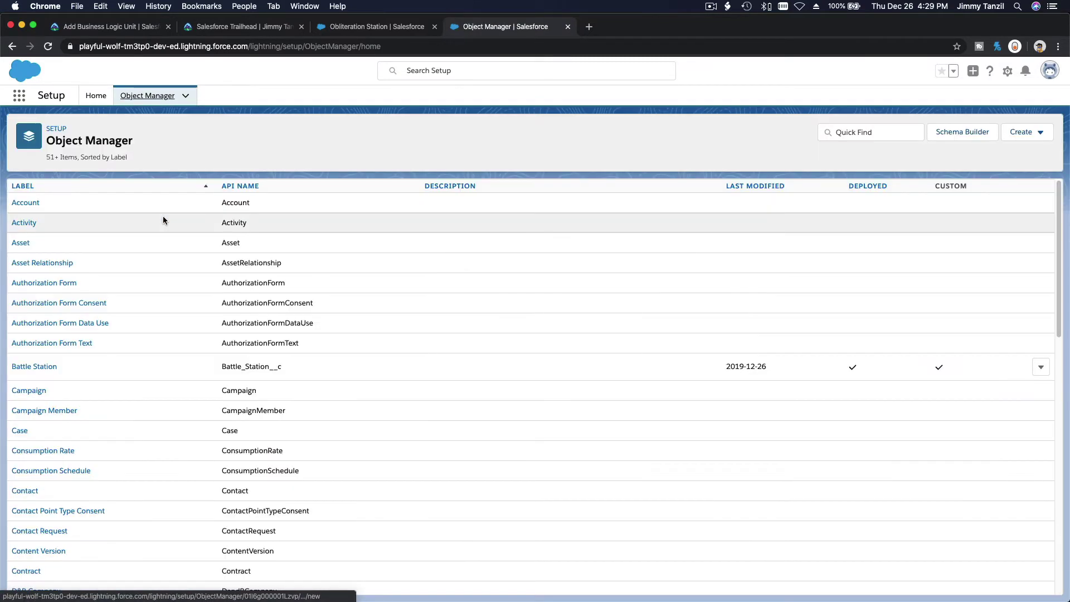
left_click(875, 136)
type("Res")
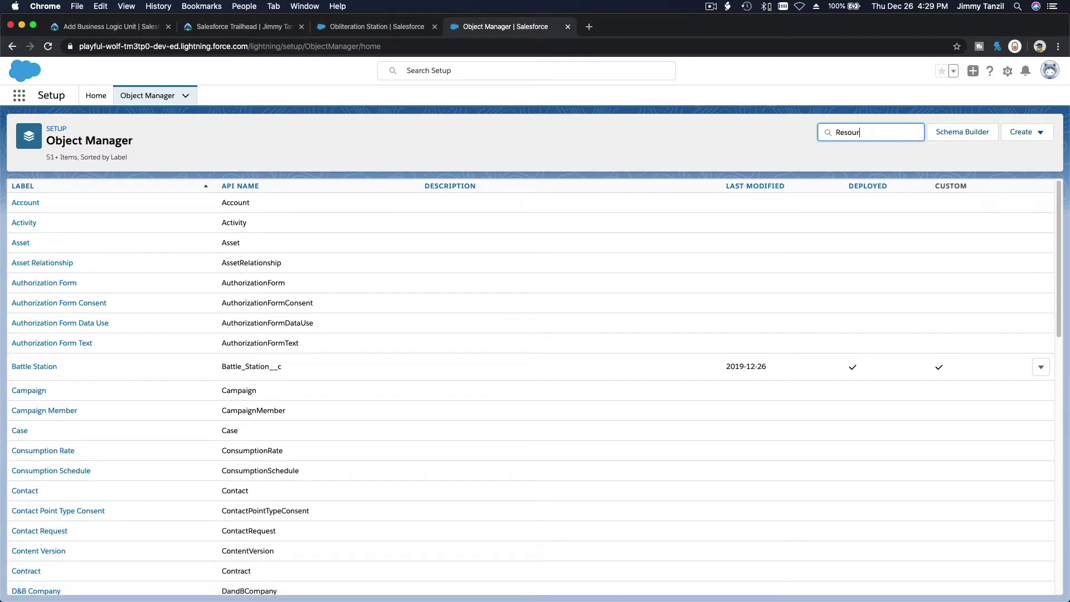
type("our")
left_click(28, 205)
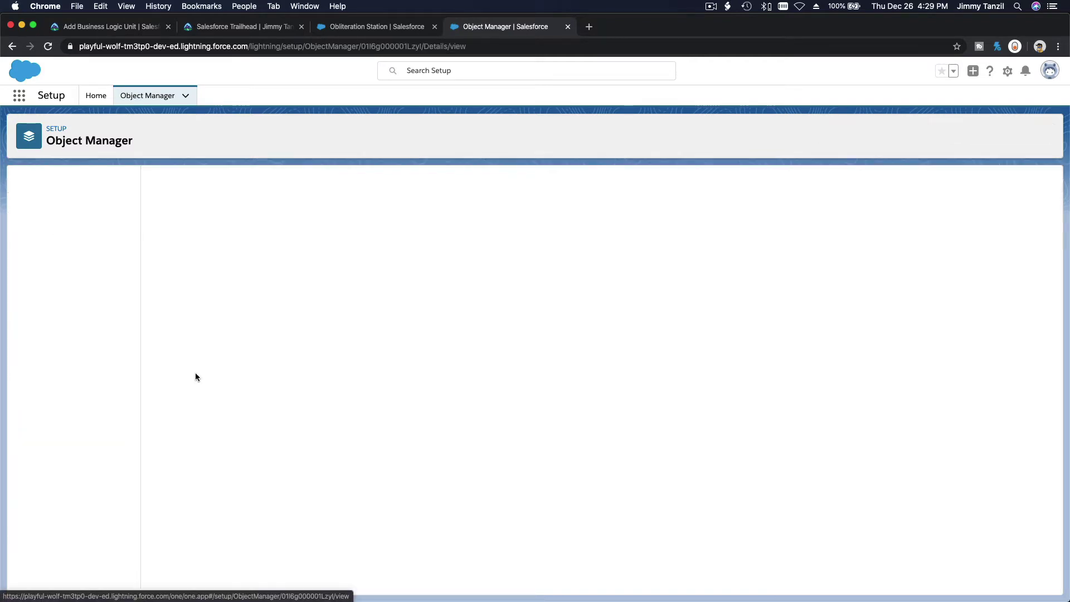
left_click(91, 205)
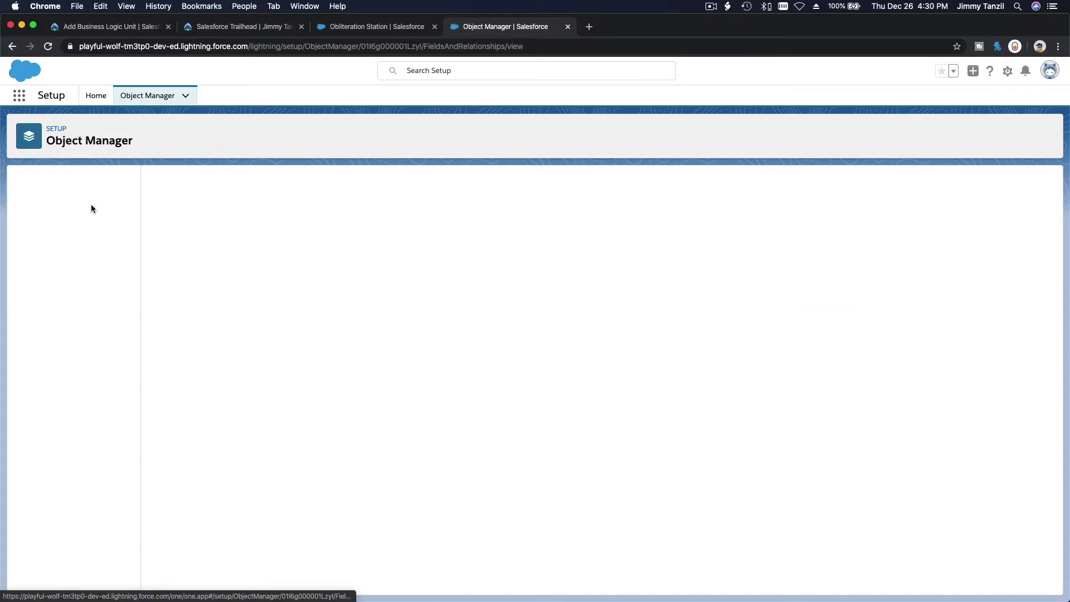
left_click(123, 461)
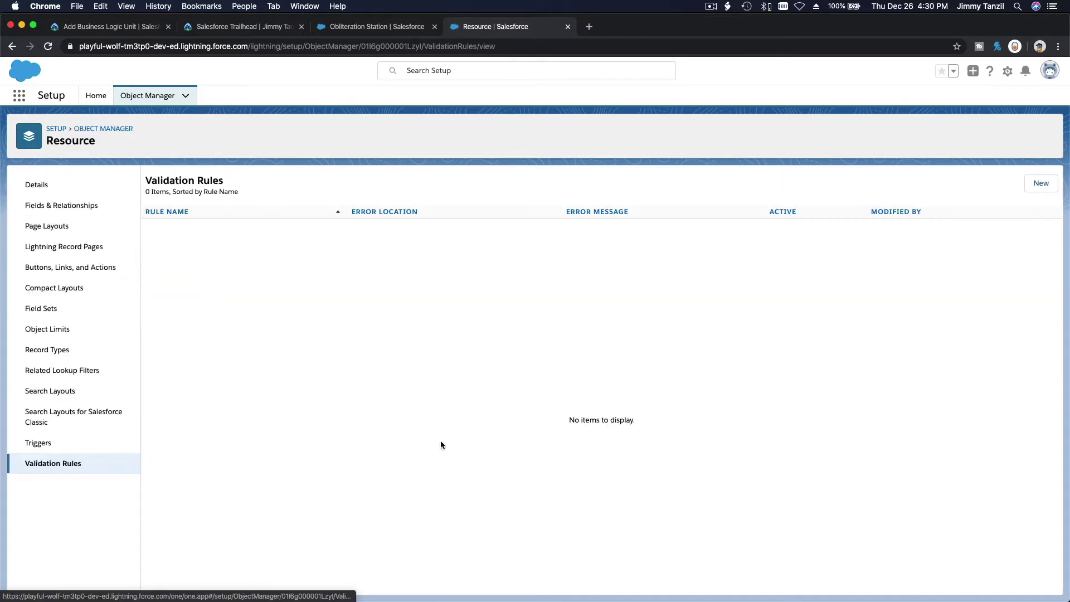
left_click(1040, 183)
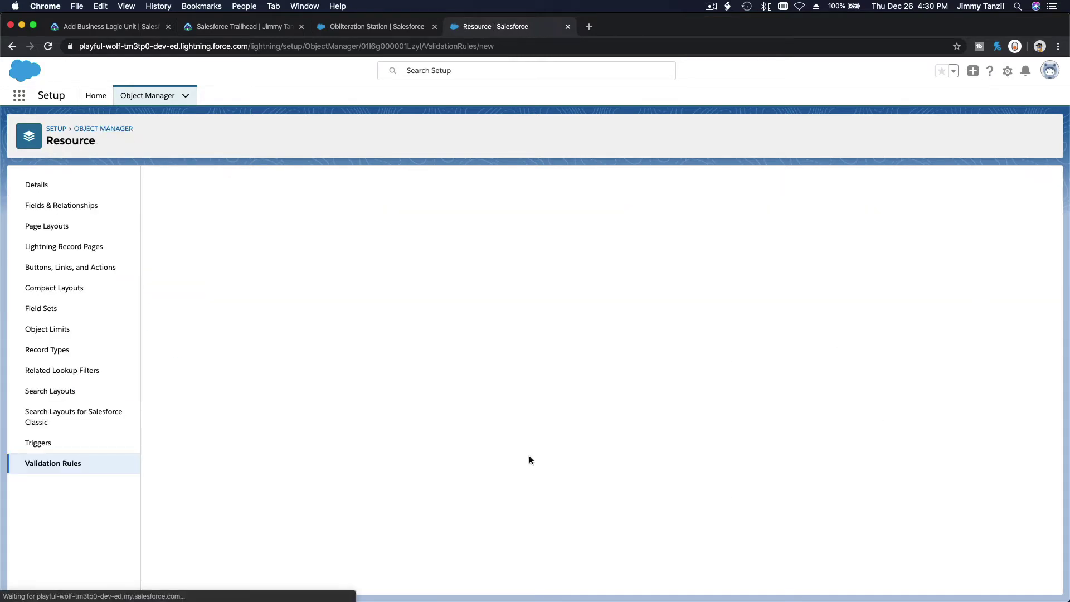
key("super+v")
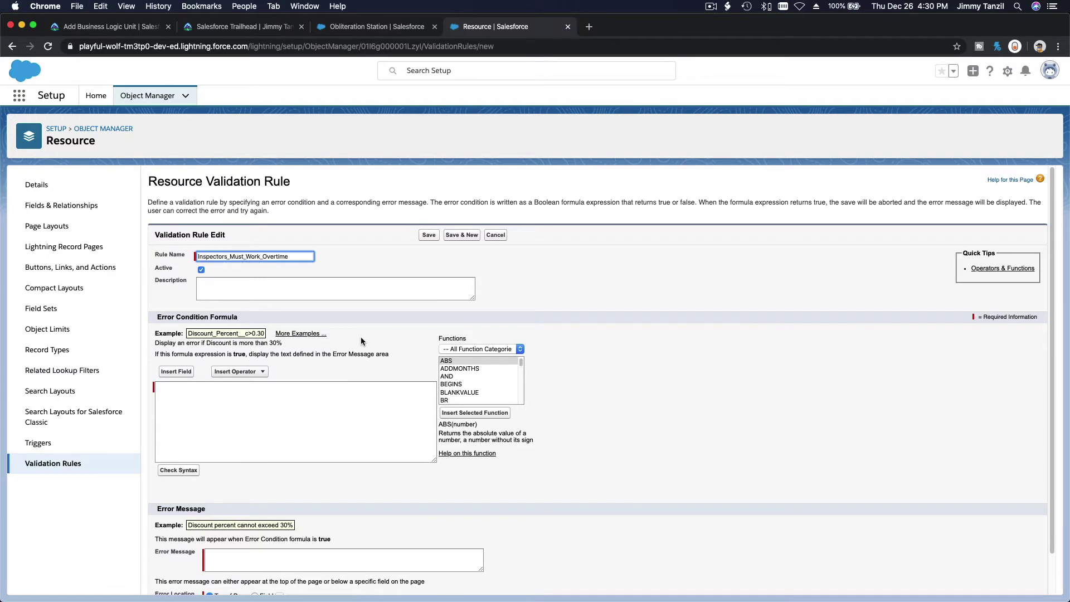
Select the step-6 formula AND(Name = "Exhaust port inspector", Utilization__c < 1.5) in Trailhead
left_click(310, 283)
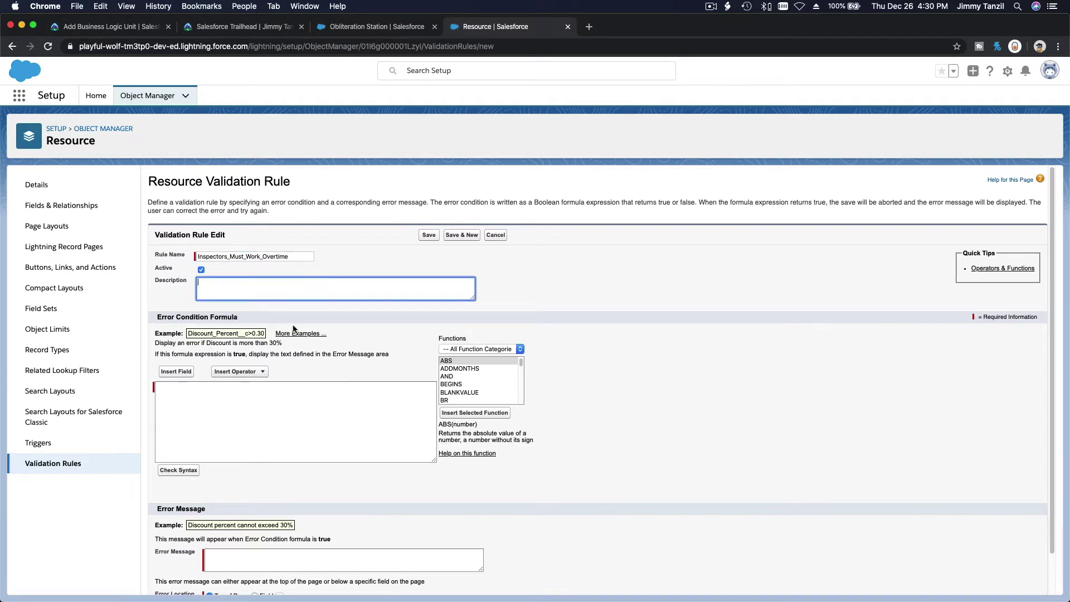
left_click(107, 29)
double_click(226, 127)
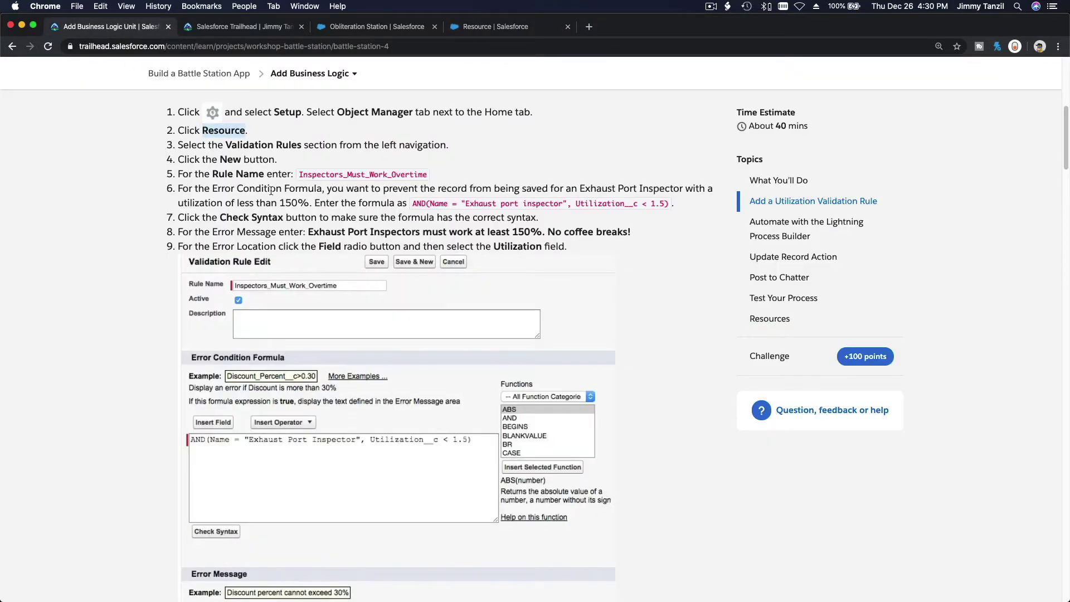
left_click_drag(413, 204, 668, 206)
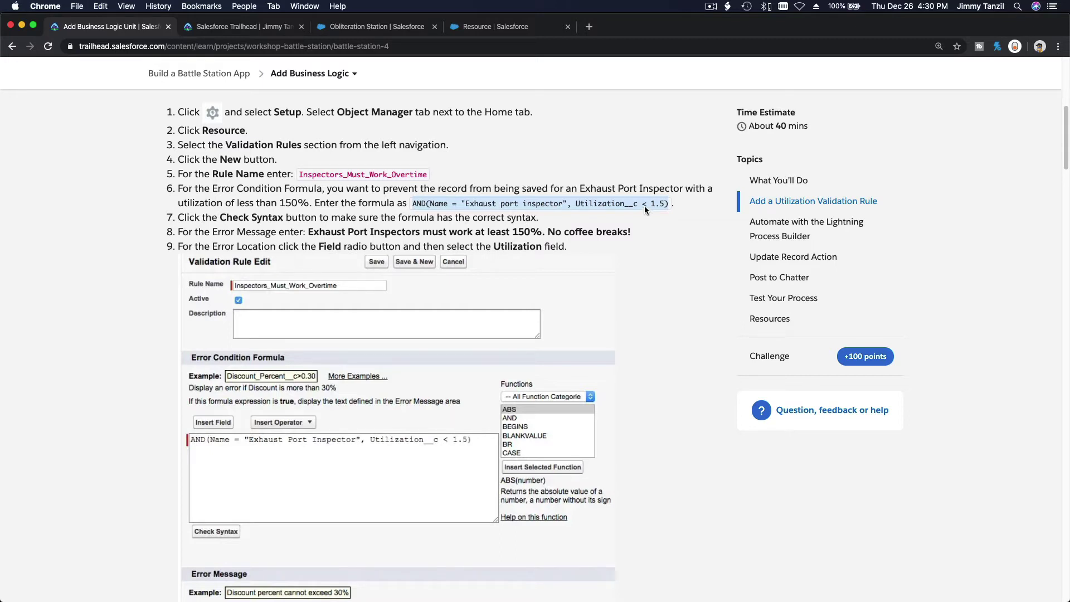
Paste AND(Name = "Exhaust port inspector", Utilization__c < 1.5) into the Error Condition Formula box
left_click(508, 34)
left_click(305, 416)
key("super+v")
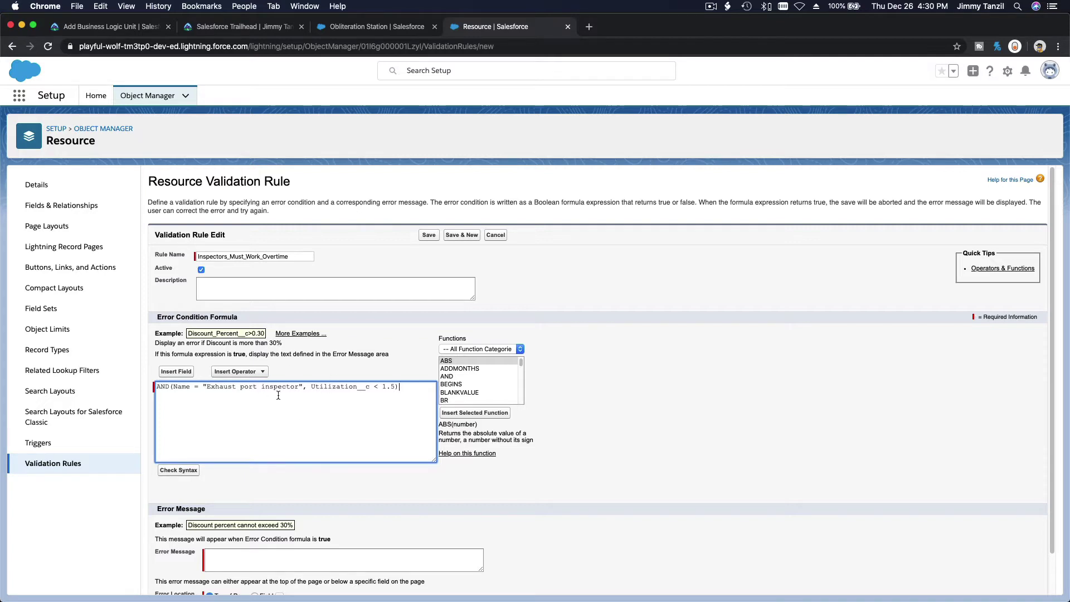
left_click_drag(208, 389, 298, 388)
left_click(397, 366)
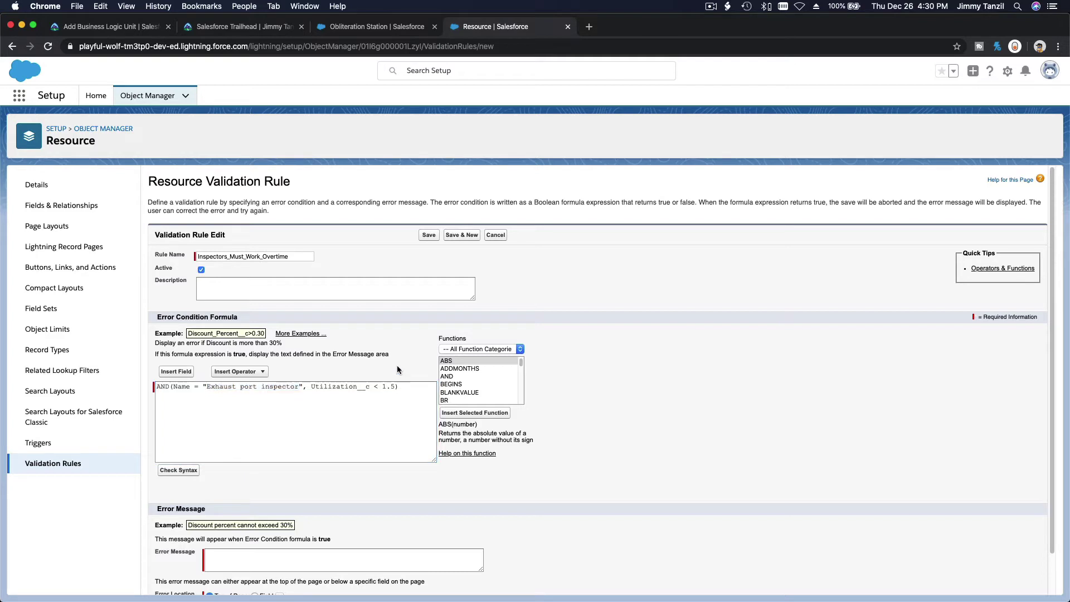
scroll(400, 398, "down", 2)
left_click(373, 522)
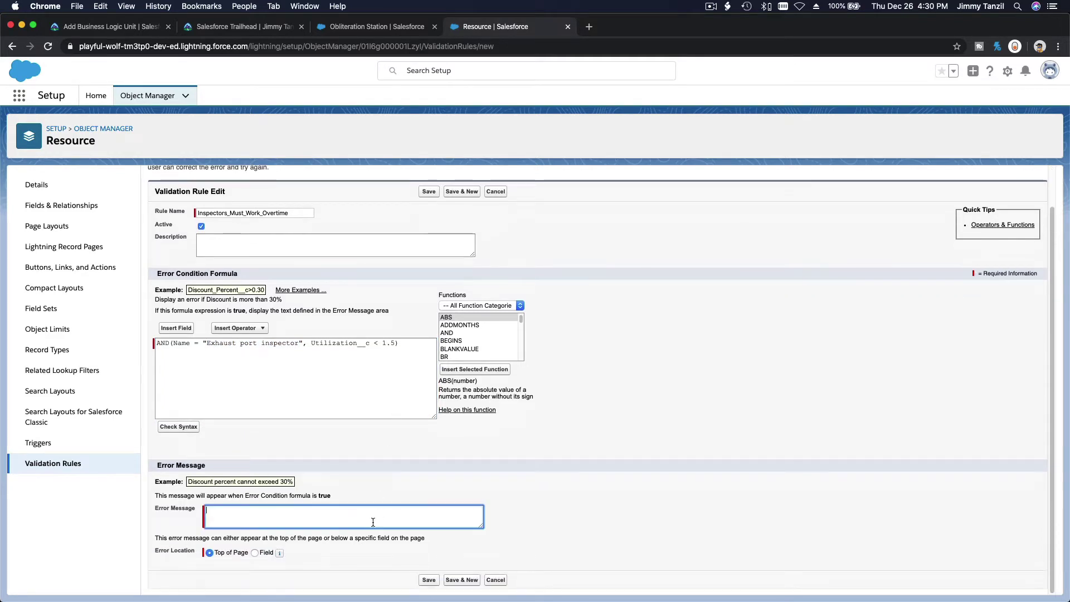
Paste the step-8 message 'Exhaust Port Inspectors must work at least 150%. No coffee breaks!' and check syntax
left_click(125, 27)
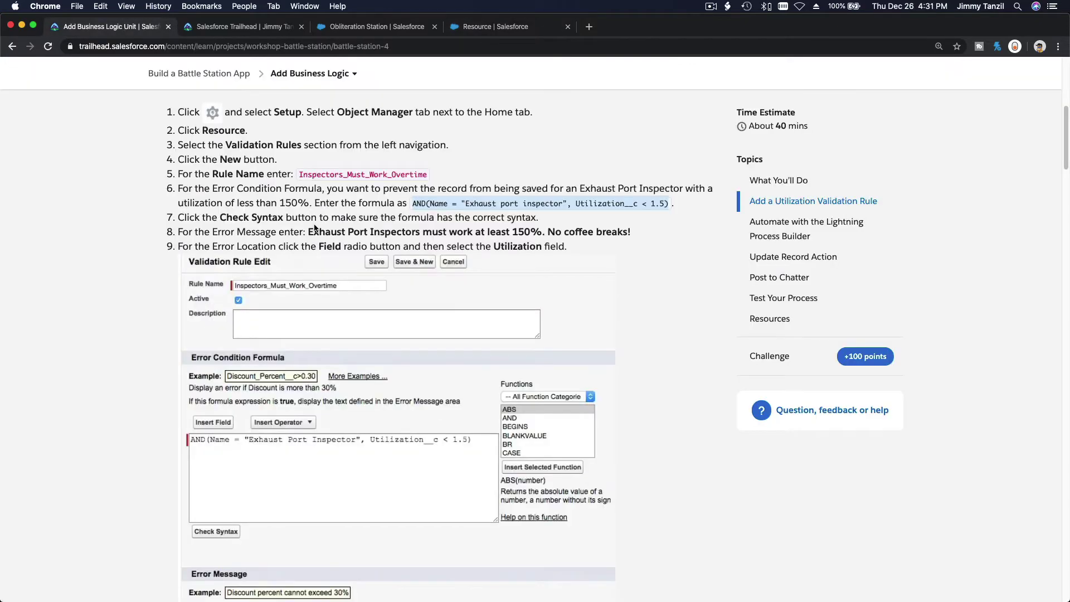
left_click_drag(311, 231, 628, 234)
key("super+c")
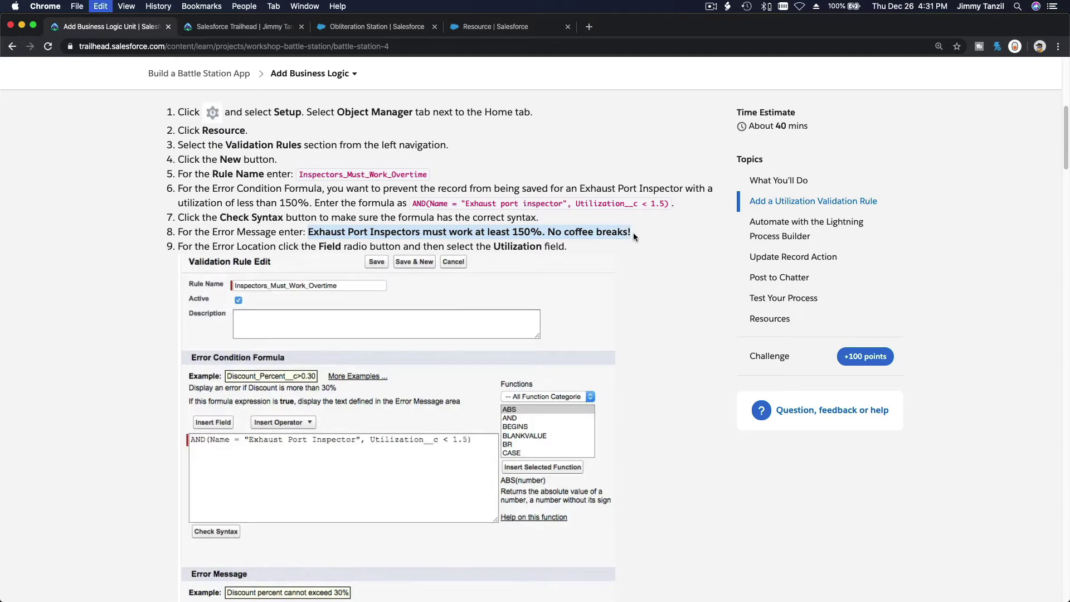
left_click(495, 27)
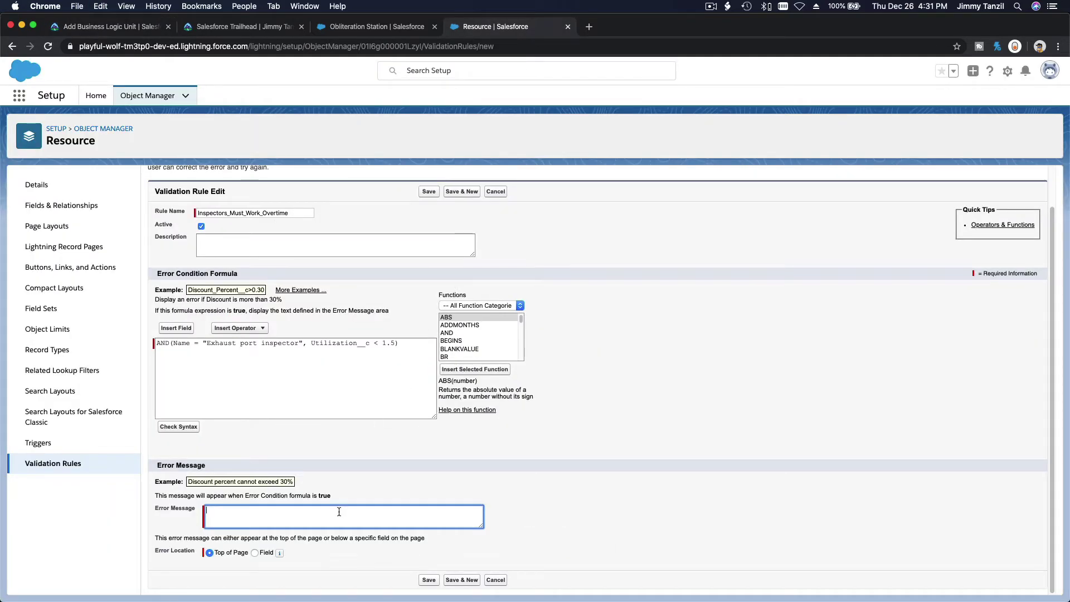
key("super+v")
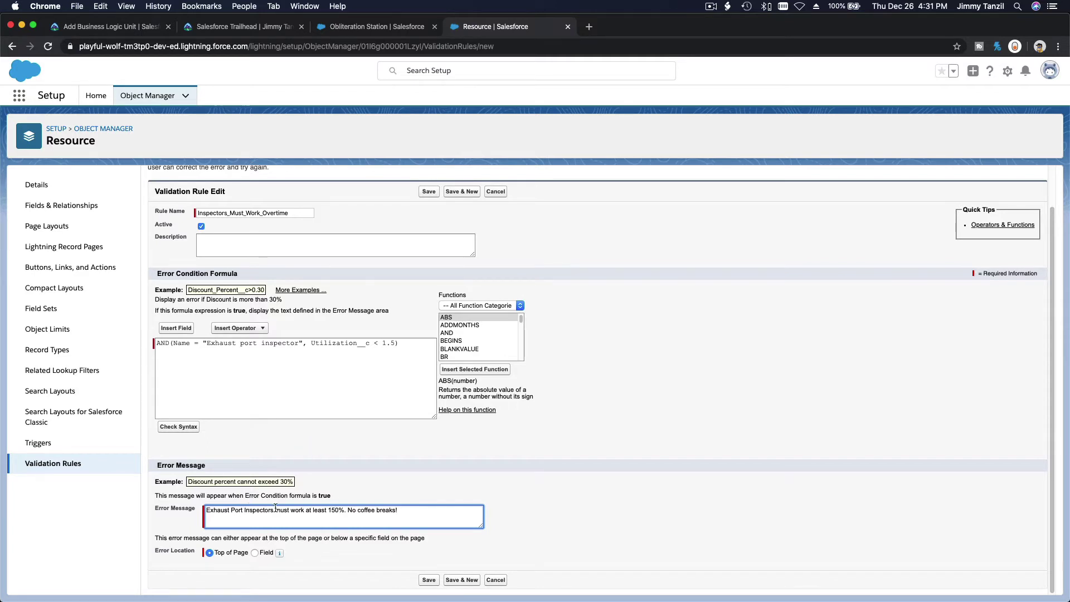
left_click(186, 428)
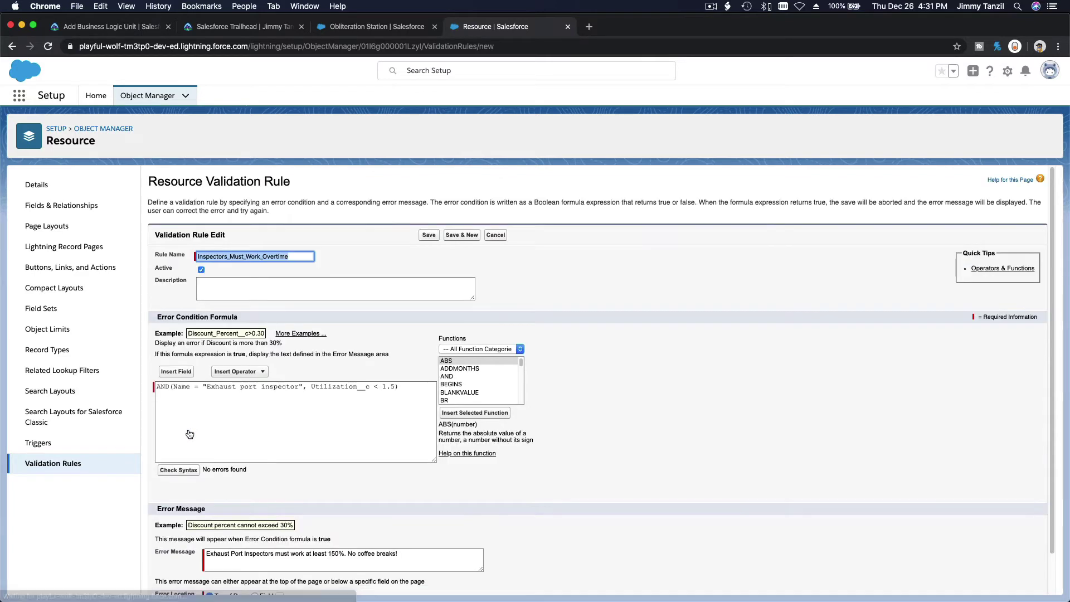
Save the Inspectors_Must_Work_Overtime validation rule
left_click_drag(216, 470, 249, 470)
left_click(279, 471)
scroll(279, 472, "down", 1)
scroll(279, 471, "up", 1)
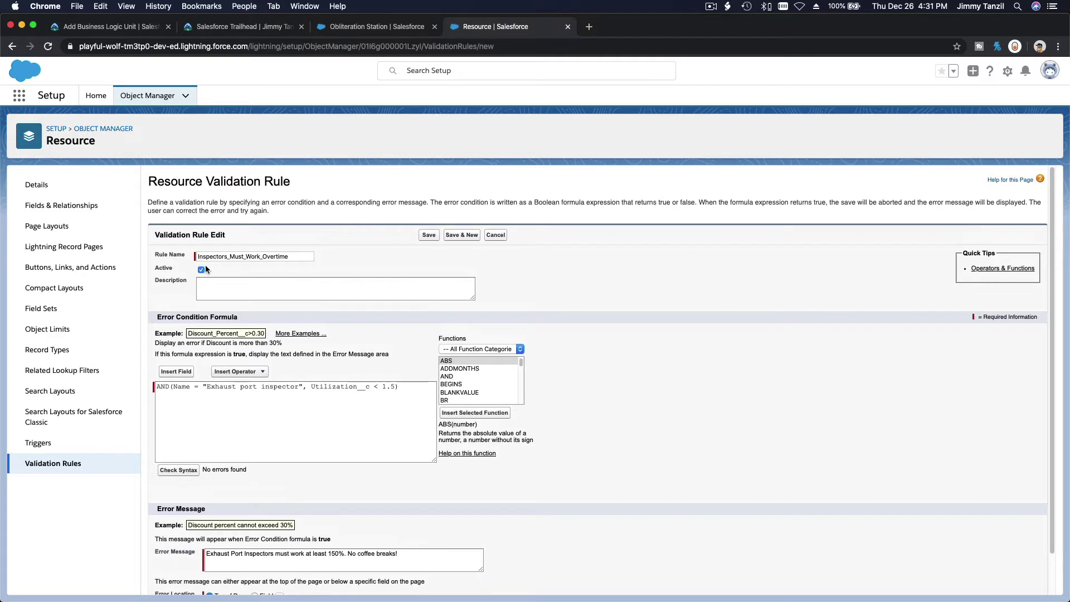
left_click(427, 235)
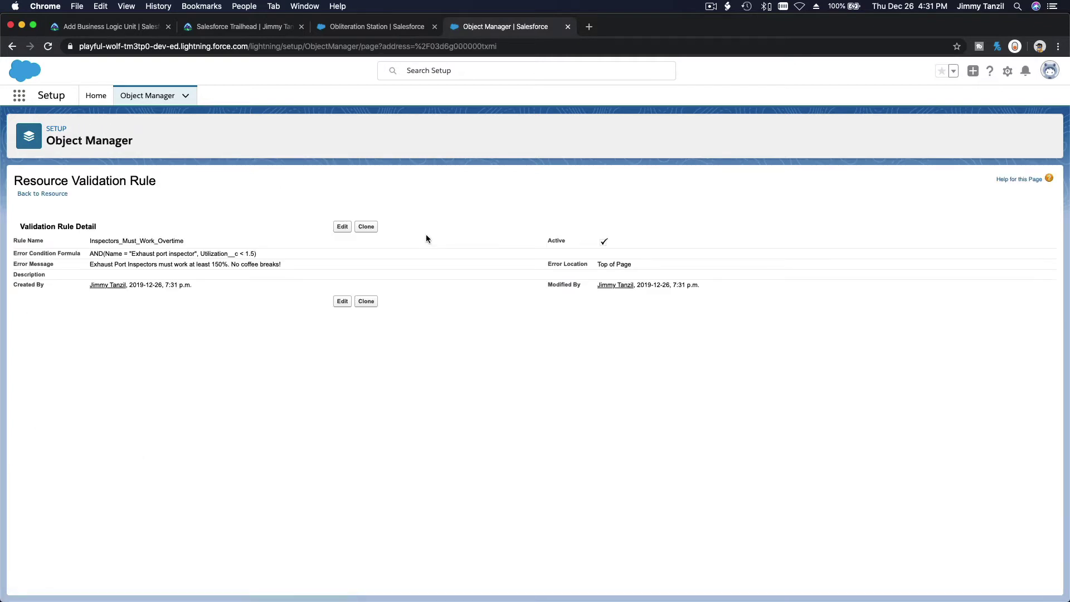
Copy the process name 'Fully Operational Battle Station' from the Trailhead Process Builder steps
left_click(86, 32)
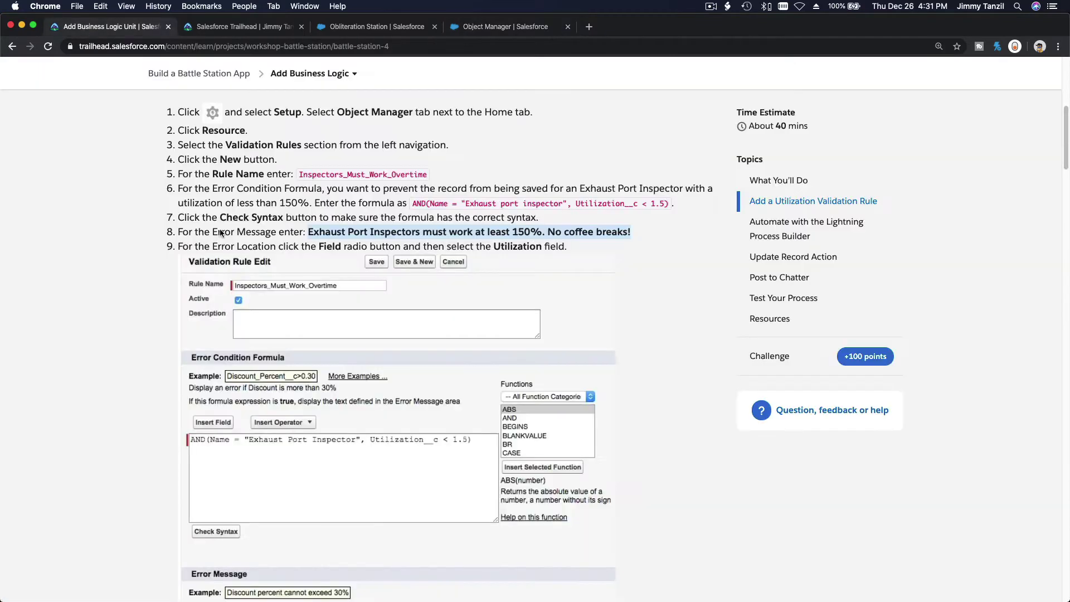
scroll(324, 259, "down", 5)
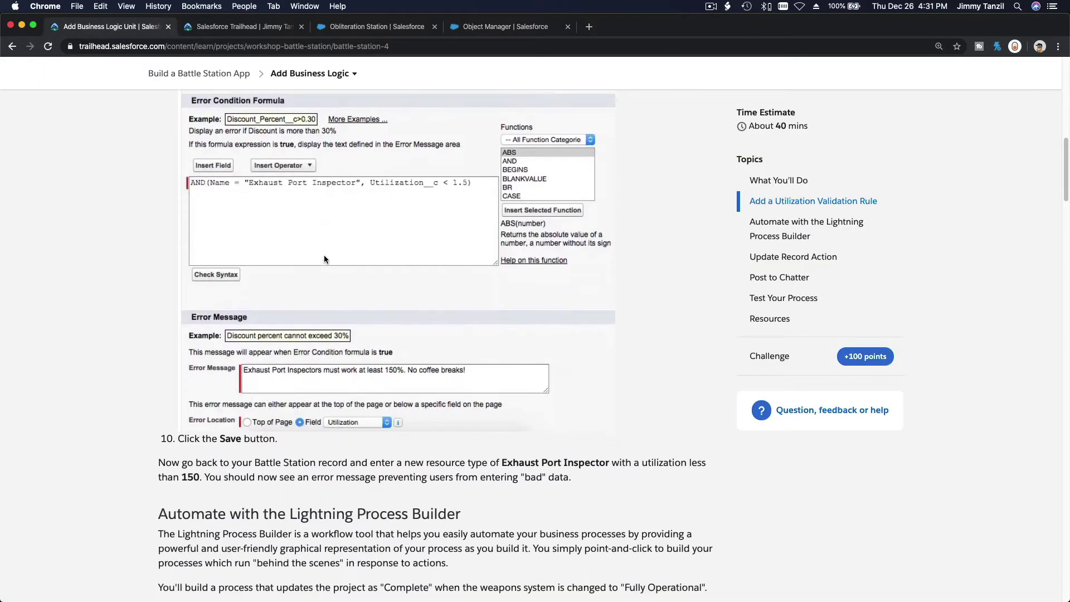
scroll(325, 259, "down", 7)
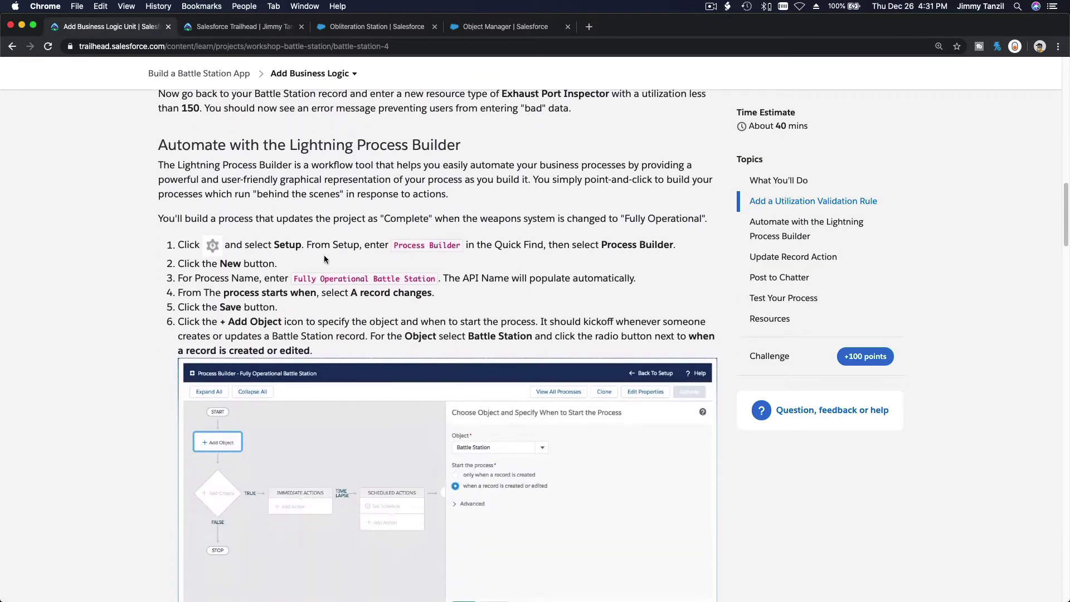
scroll(296, 140, "down", 1)
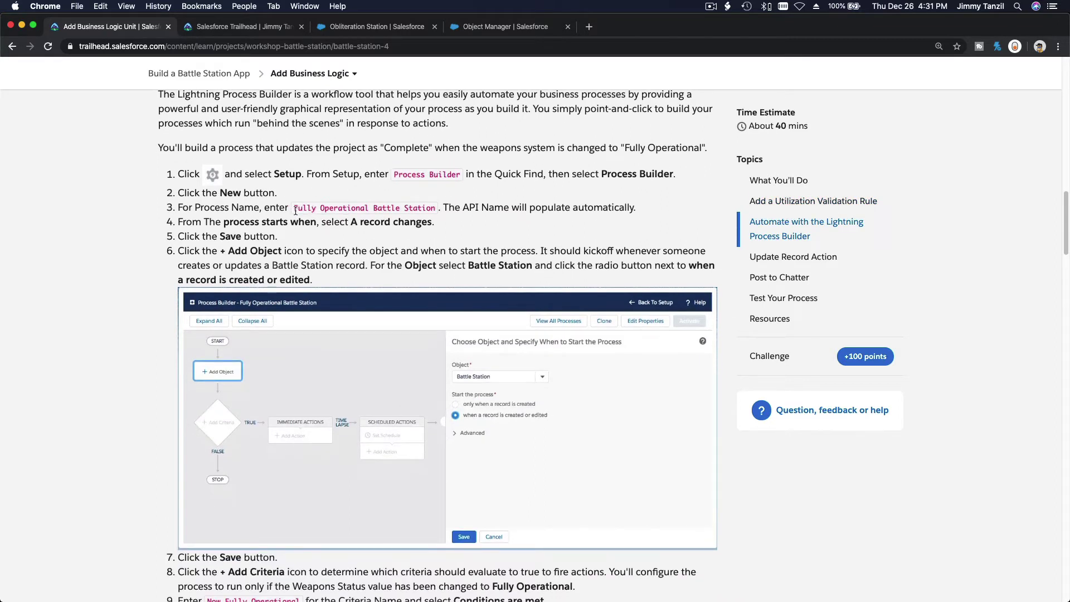
left_click_drag(294, 211, 439, 209)
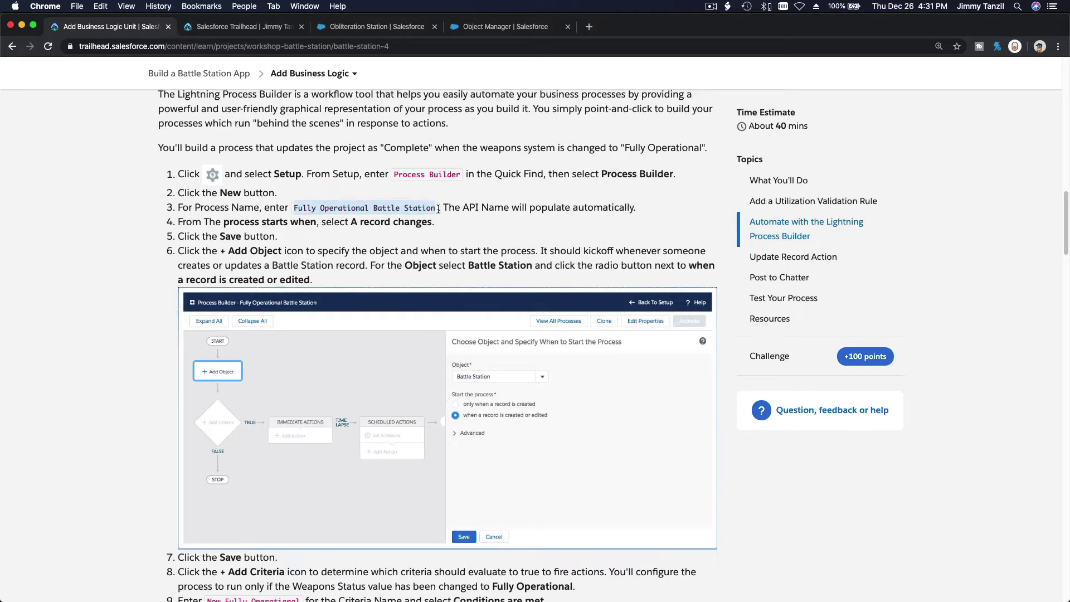
key("super+c")
Open Process Builder by searching 'Process' in the Setup menu
left_click(505, 26)
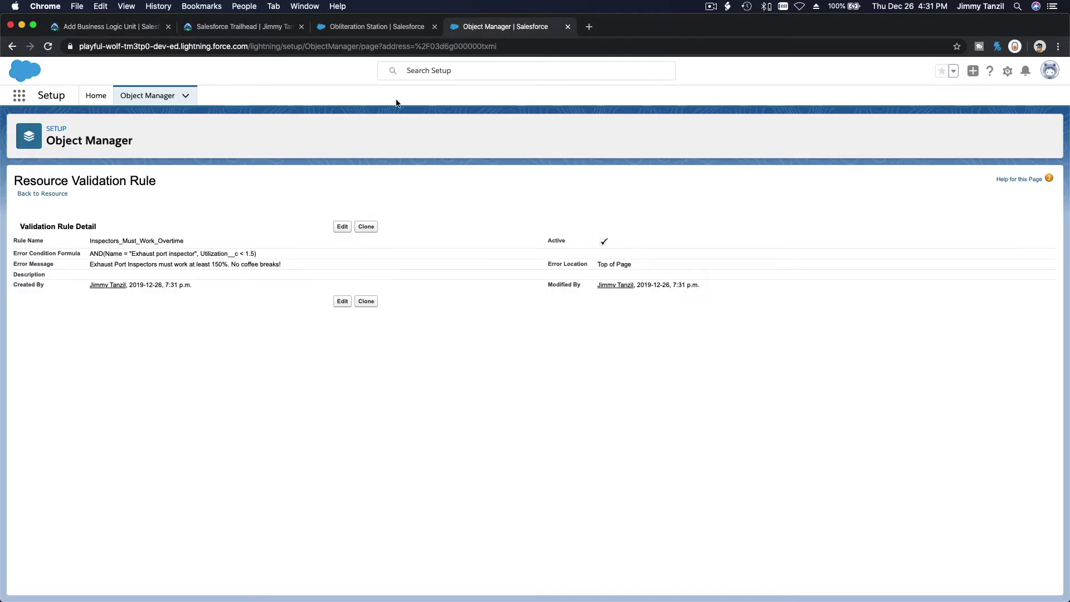
left_click(93, 98)
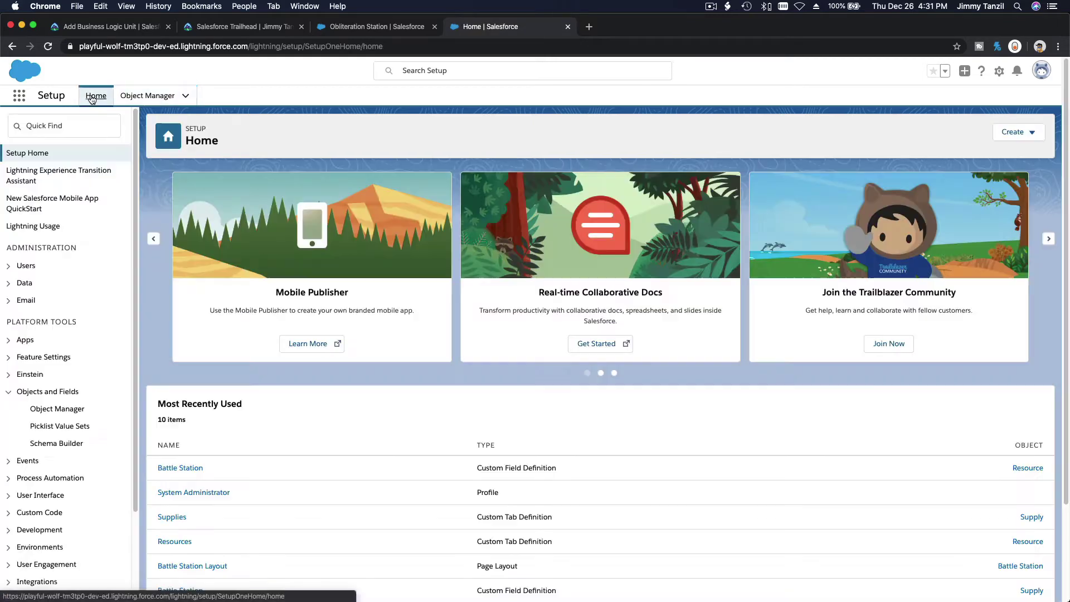
left_click(61, 135)
type("P")
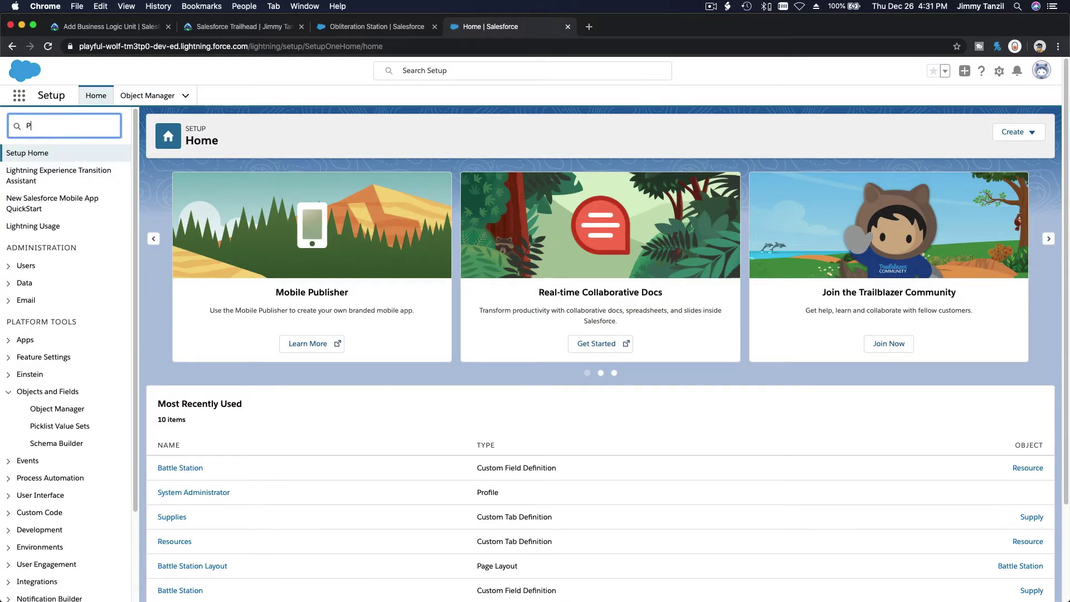
type("rocess")
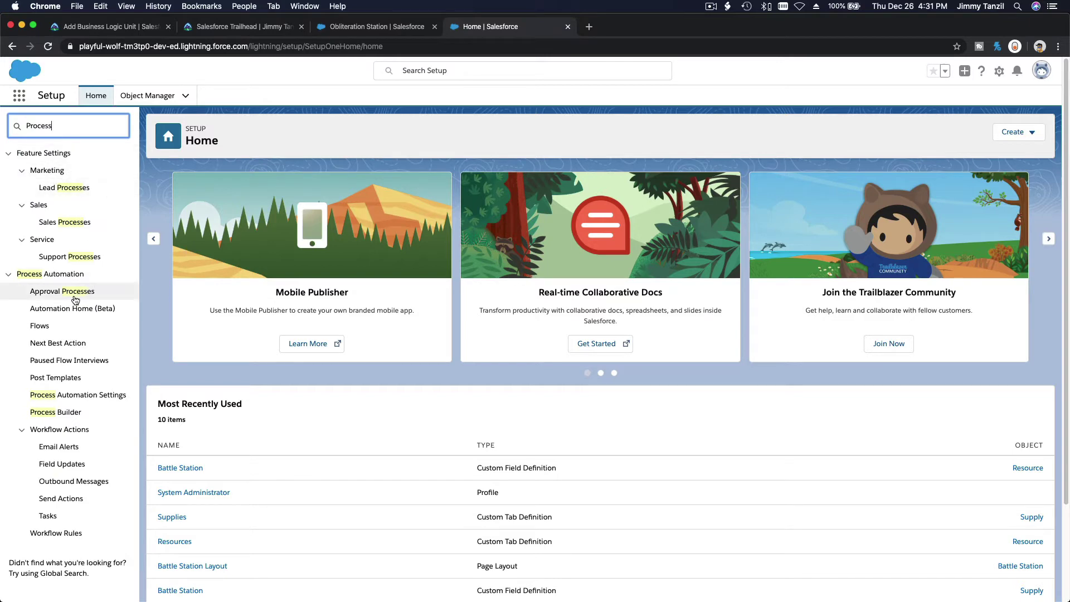
left_click(55, 413)
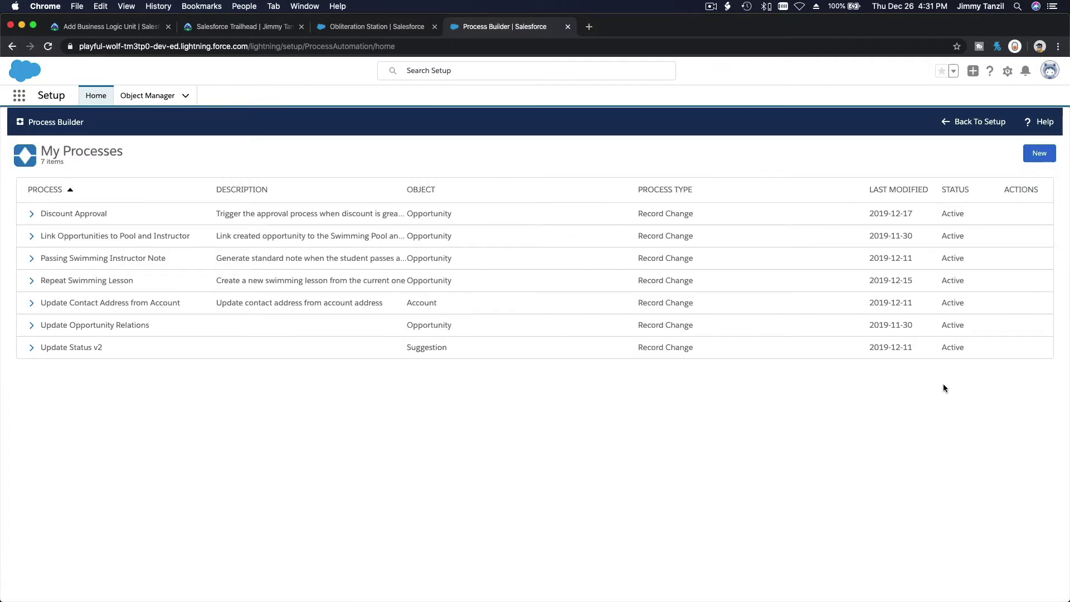
Create and save the process 'Fully Operational Battle Station', starting when a record changes
left_click(1040, 154)
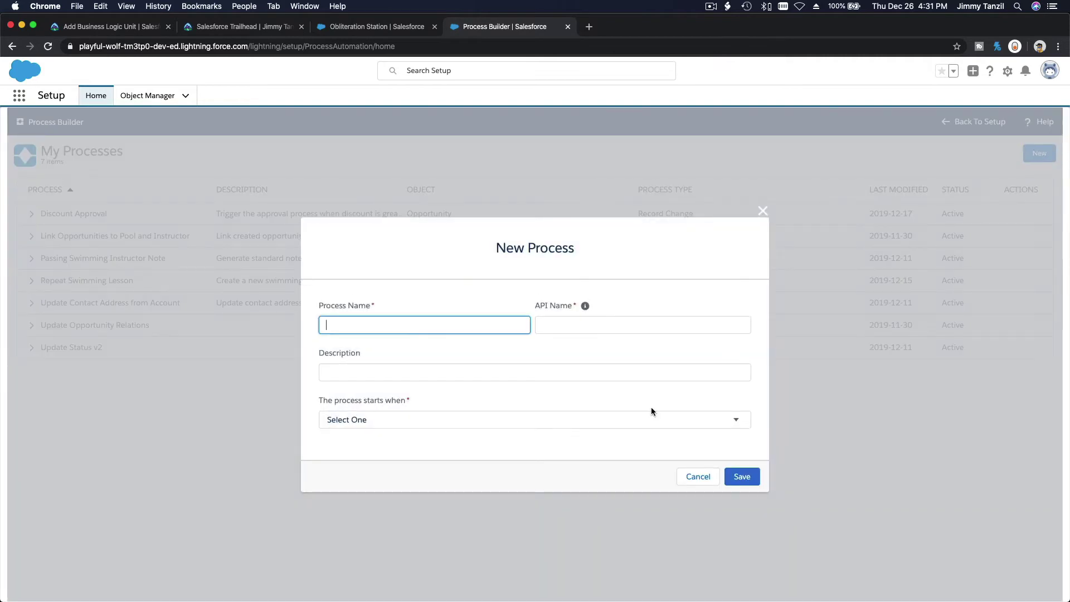
key("super+v")
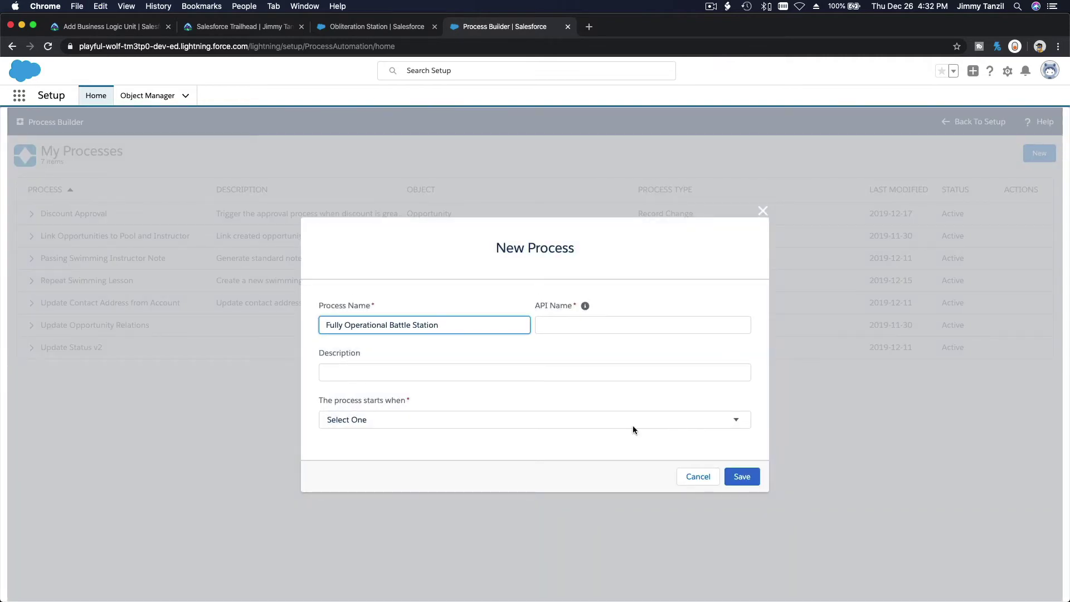
key("Tab")
key("Tab")
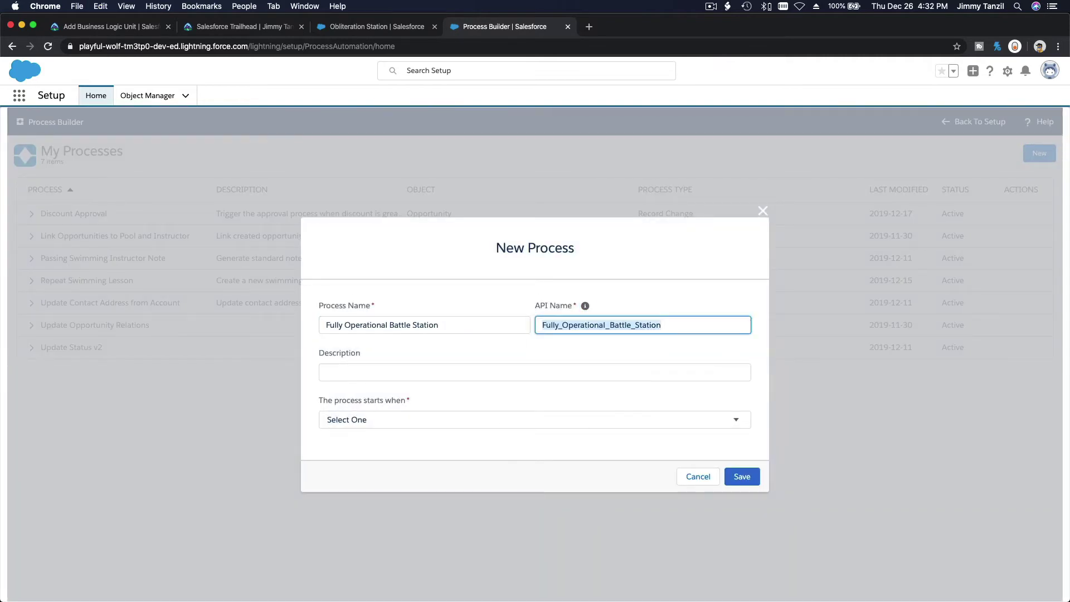
left_click(405, 418)
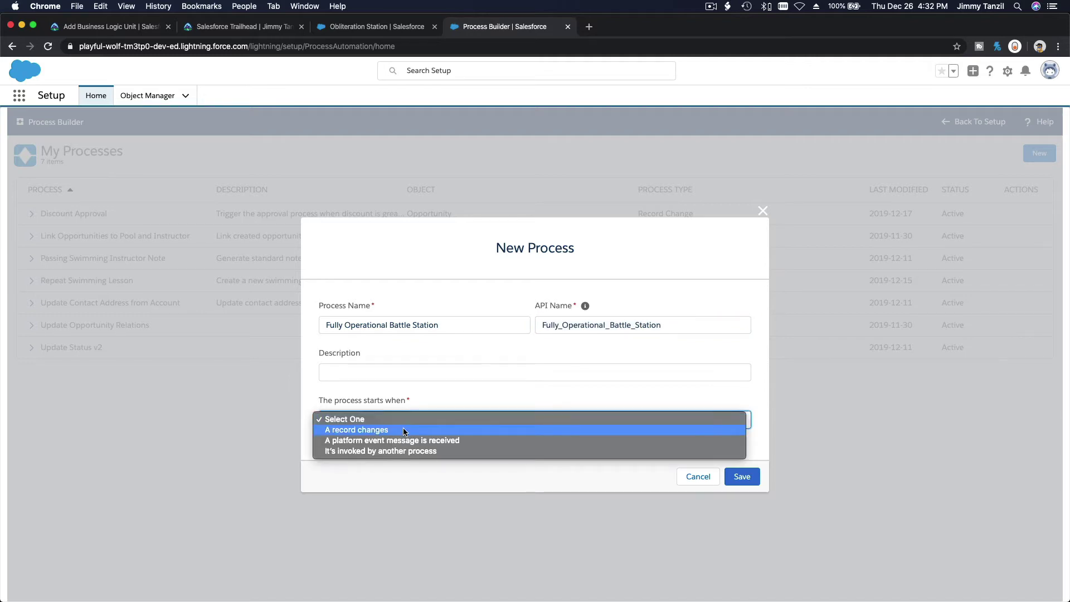
left_click(404, 430)
left_click(741, 476)
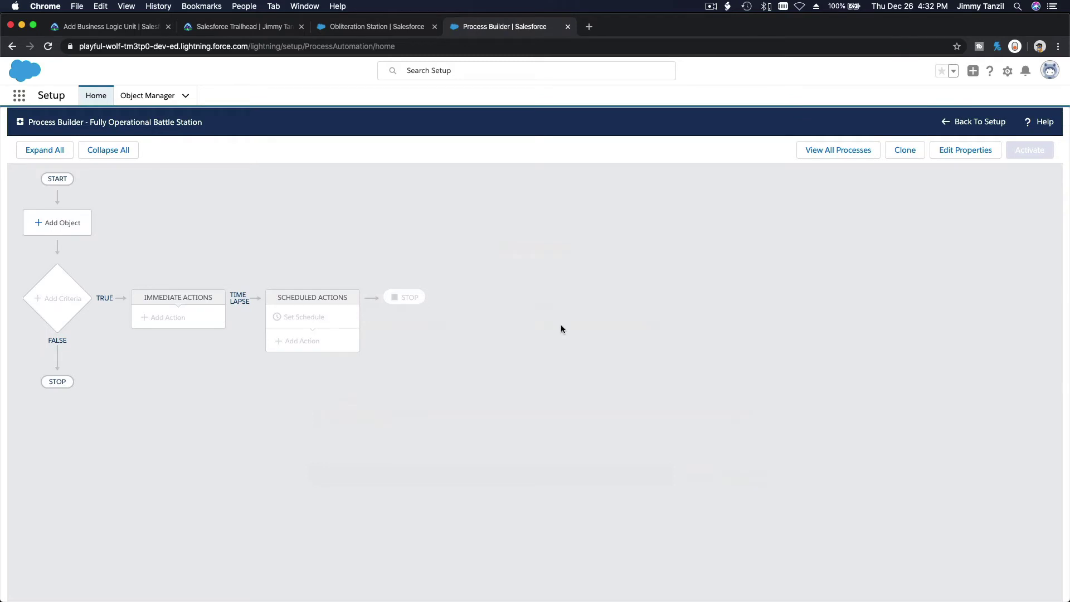
Trigger the process on Battle Station records when created or edited, save, and start adding criteria
left_click(73, 222)
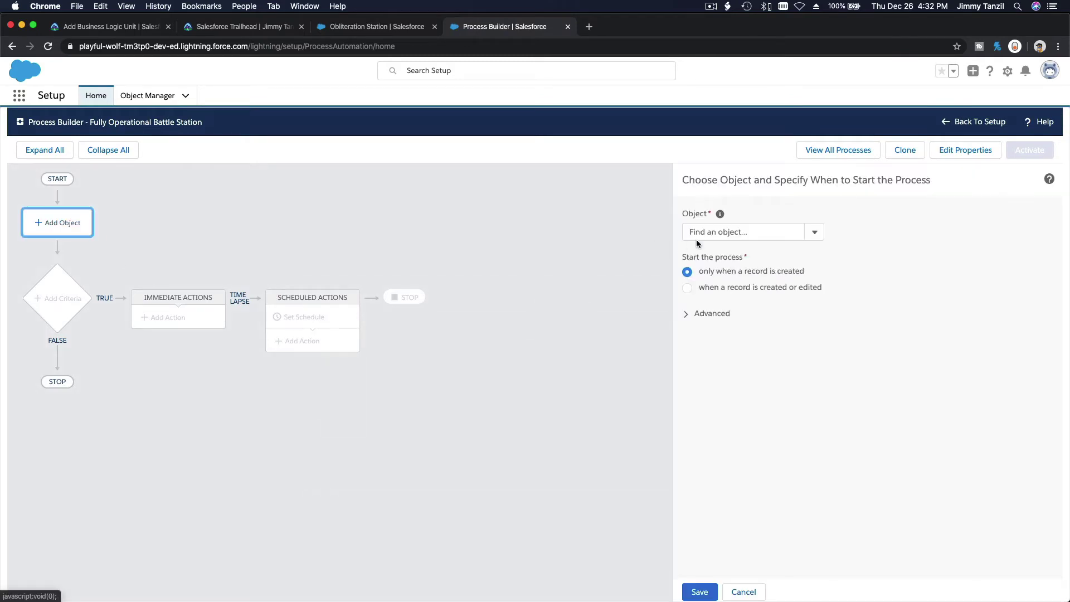
left_click(724, 232)
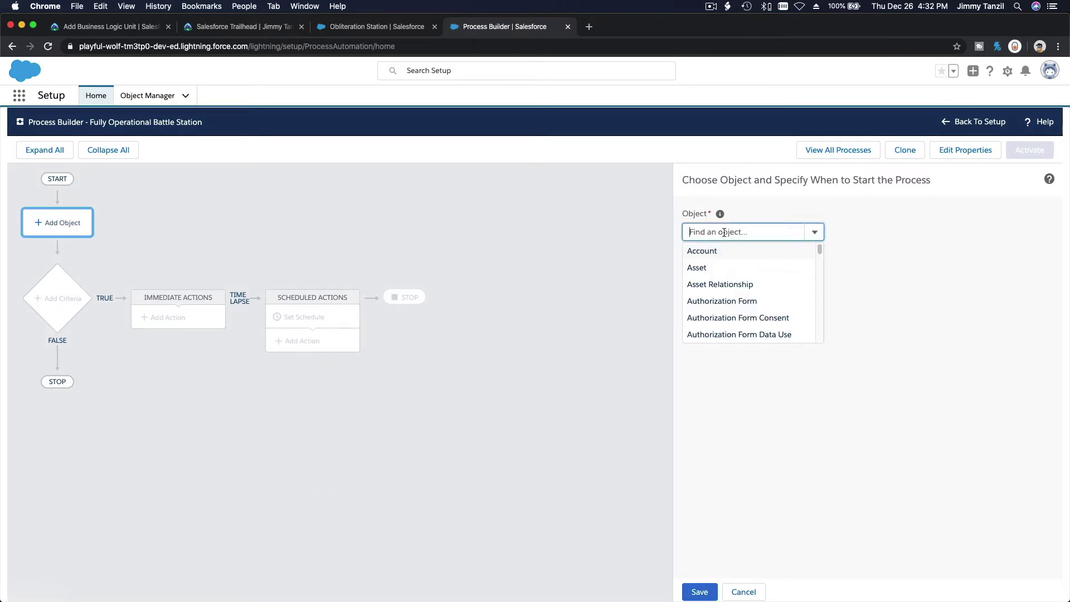
type("Batt")
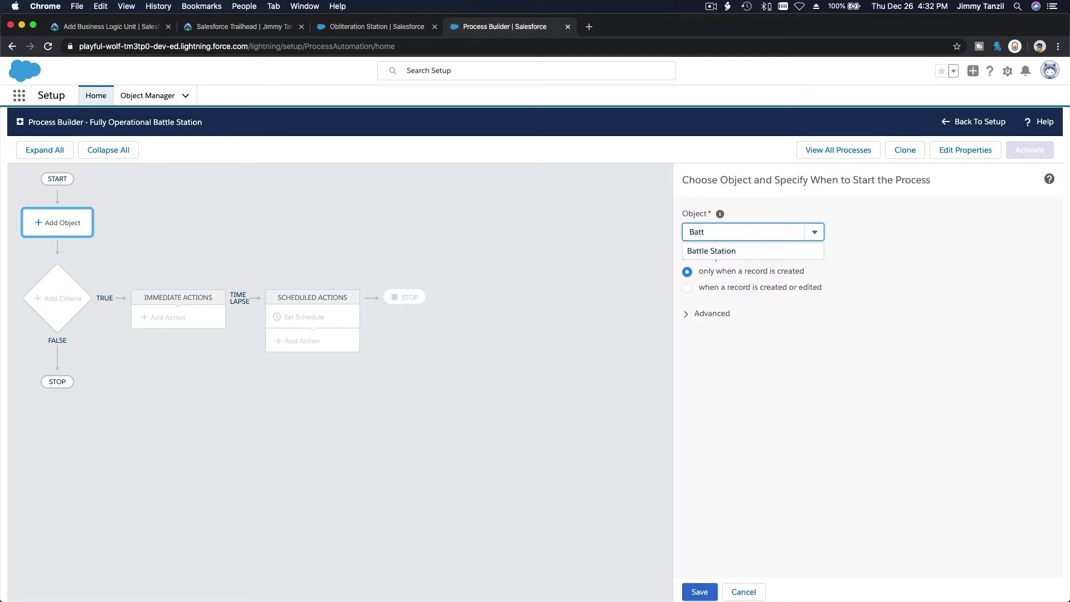
left_click(727, 251)
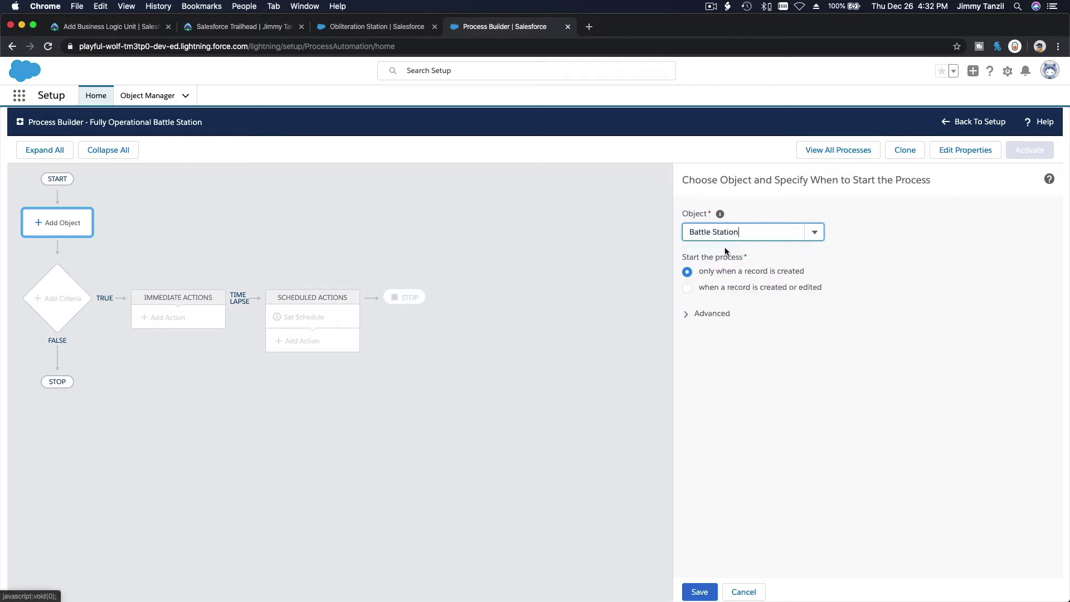
left_click(725, 287)
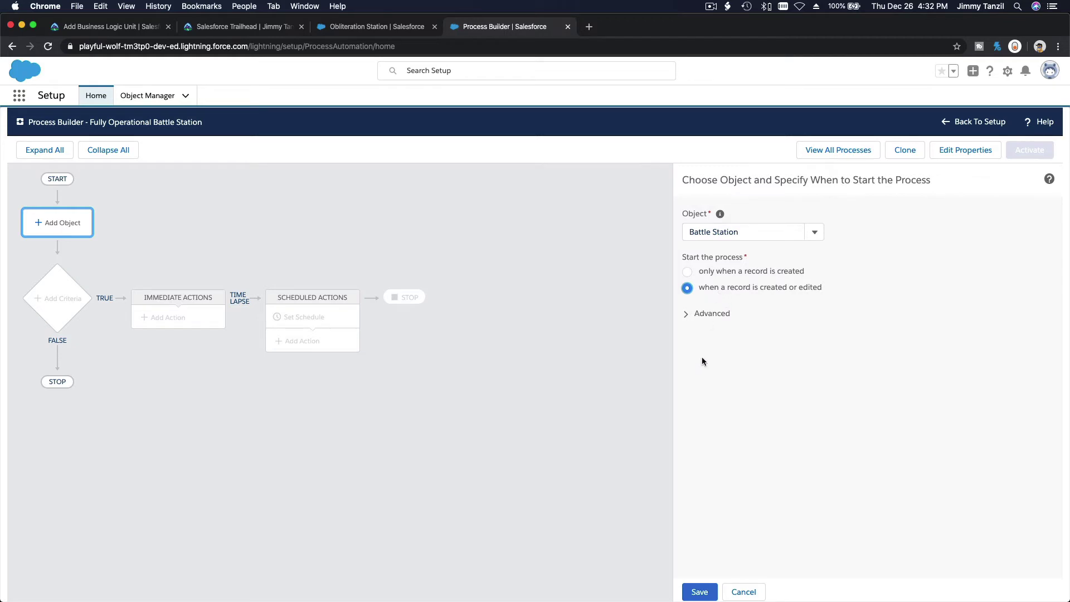
left_click(702, 319)
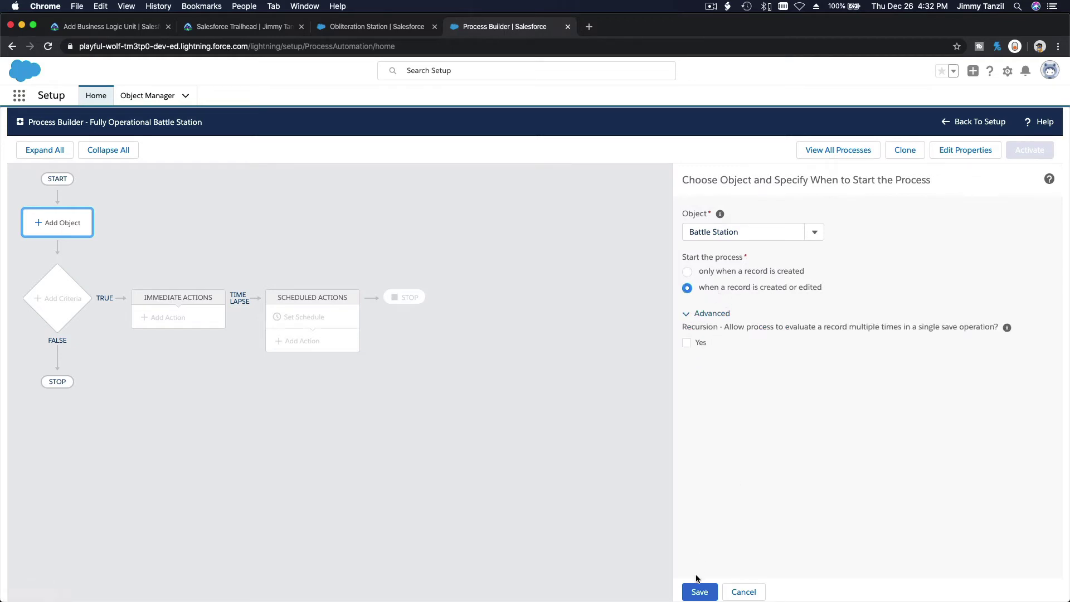
left_click(692, 596)
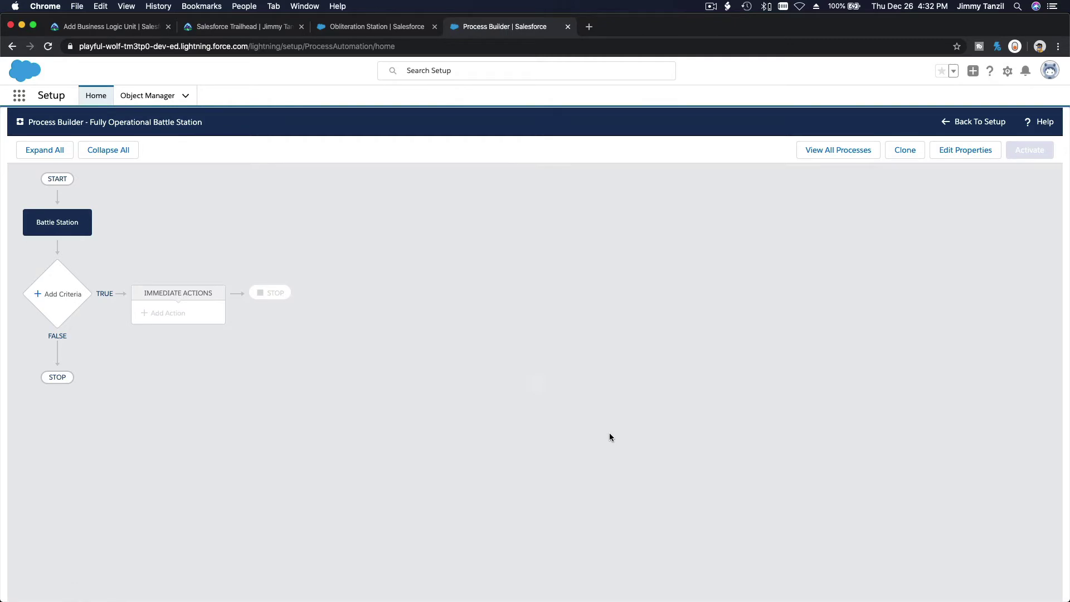
left_click(65, 294)
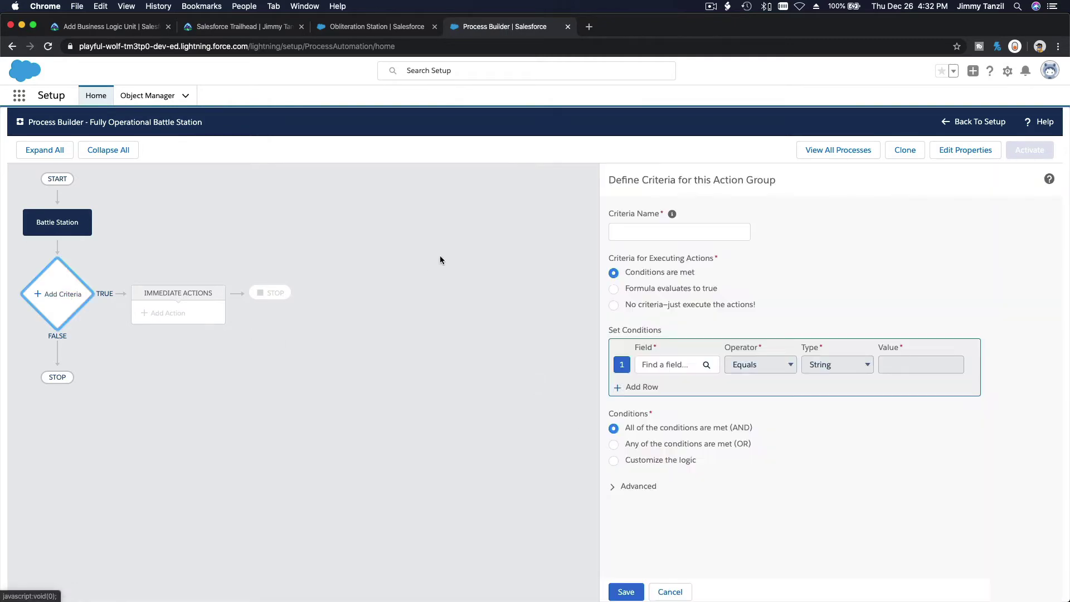
Copy the criteria name 'Now Fully Operational' from Trailhead step 9
left_click(149, 29)
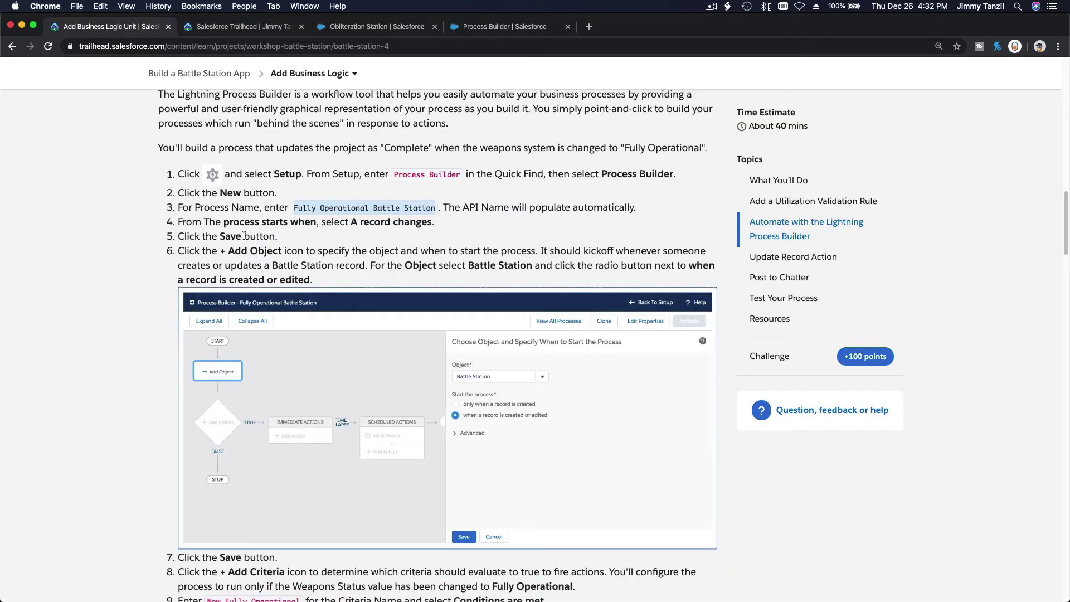
scroll(372, 265, "down", 5)
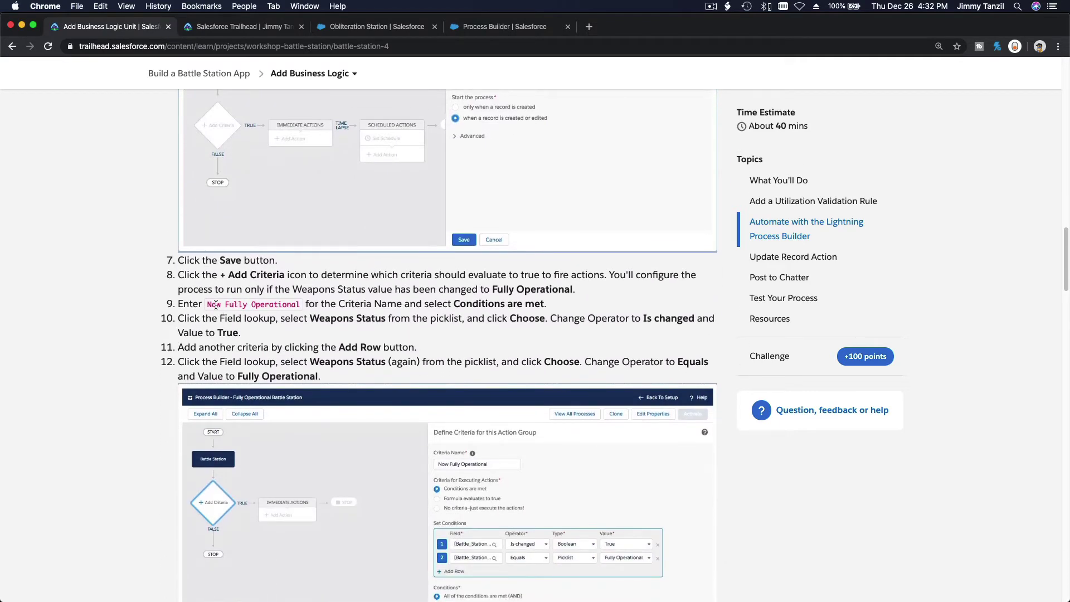
left_click_drag(207, 305, 299, 306)
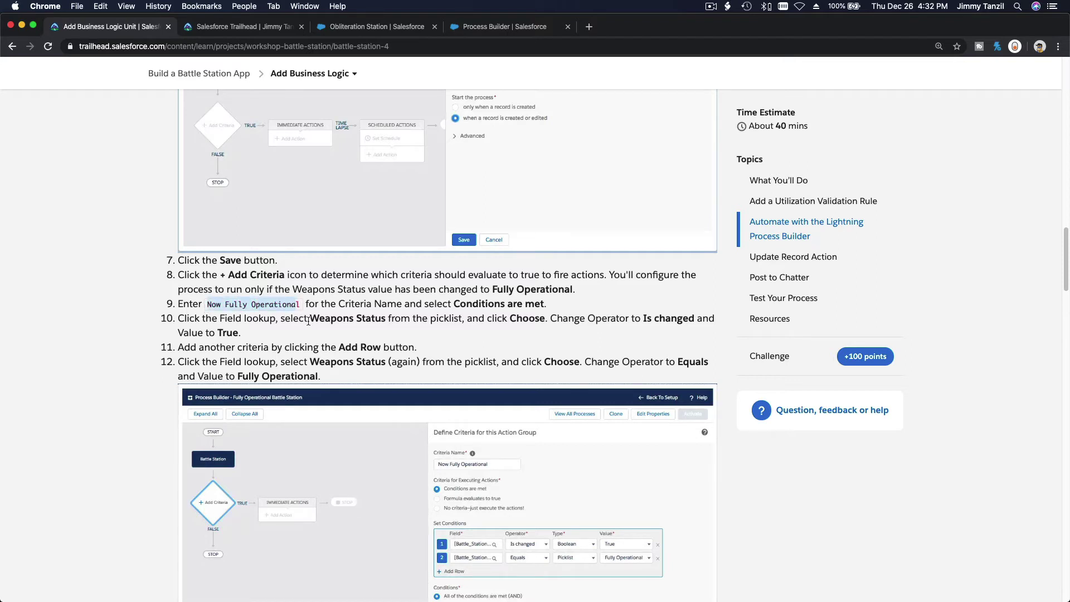
key("super+c")
left_click(486, 32)
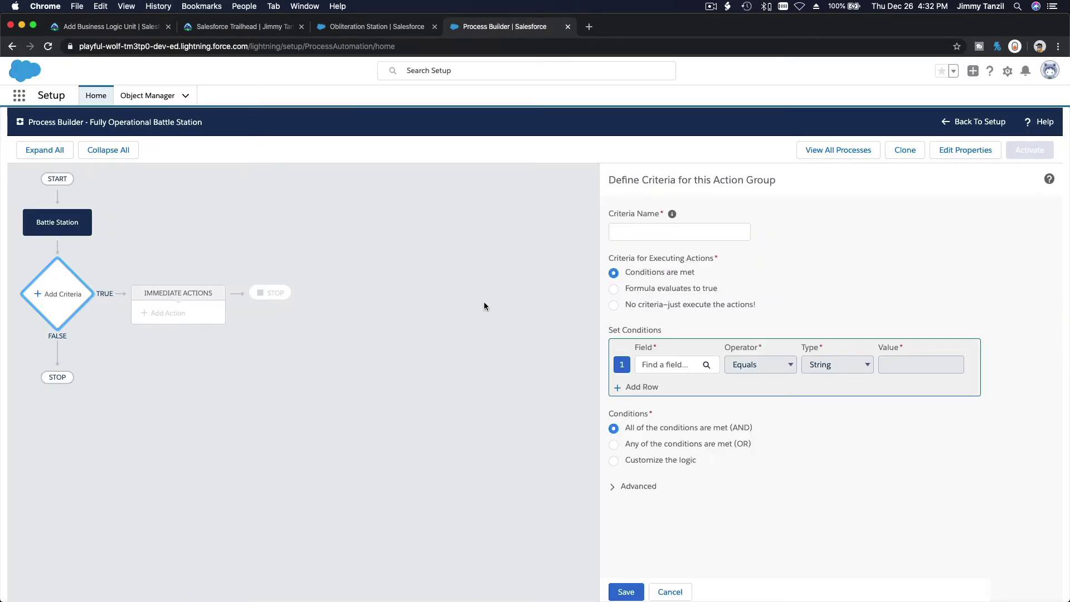
Name the criteria Now Fully Operational and add the condition Weapons Status Is changed = True
left_click(655, 227)
key("super+v")
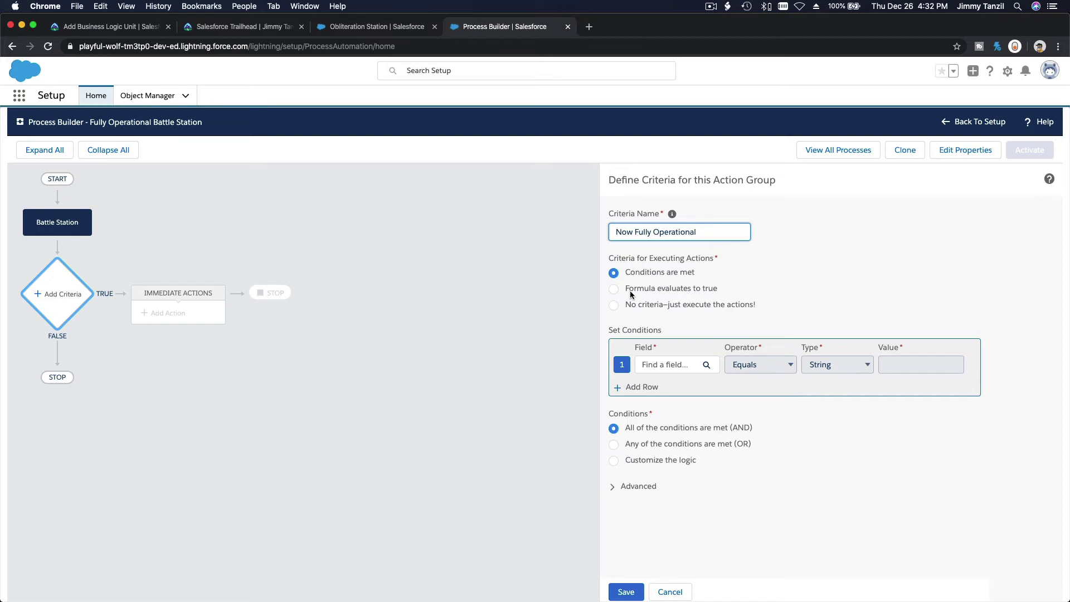
left_click(648, 364)
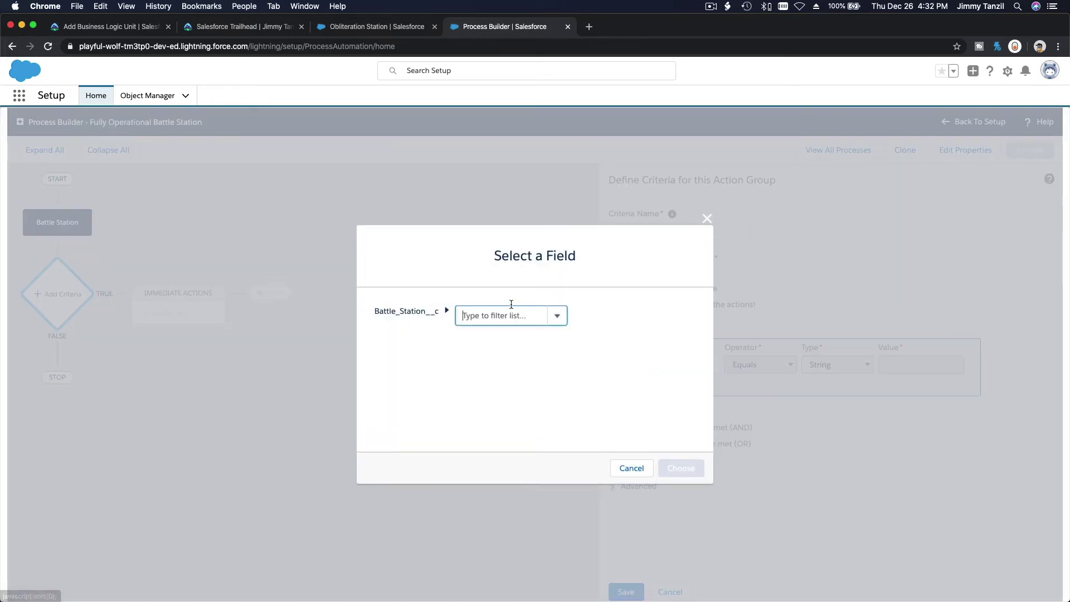
left_click(512, 308)
scroll(516, 379, "down", 7)
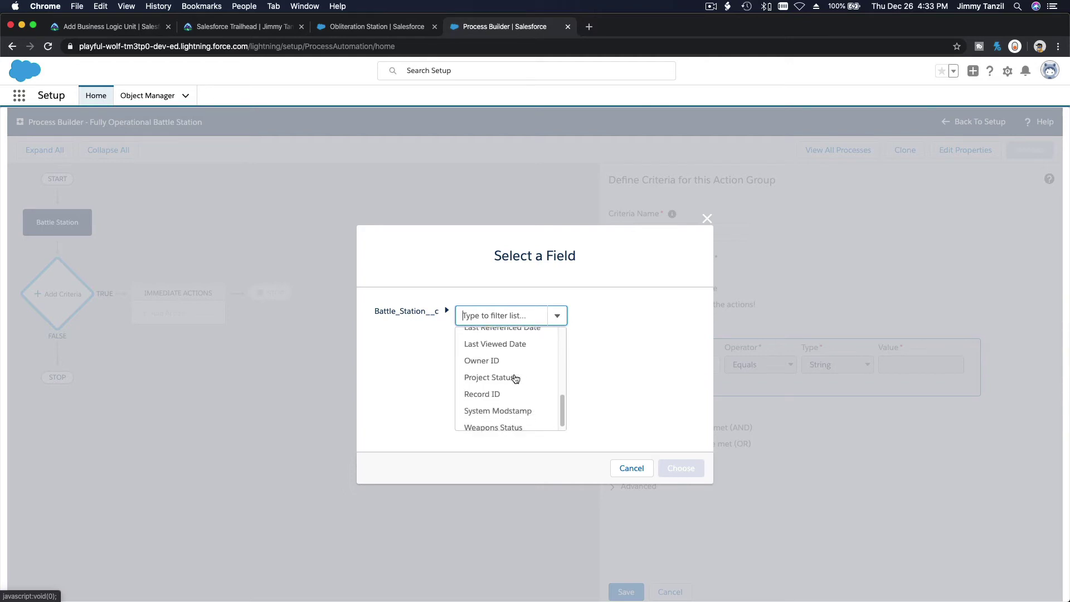
left_click(514, 423)
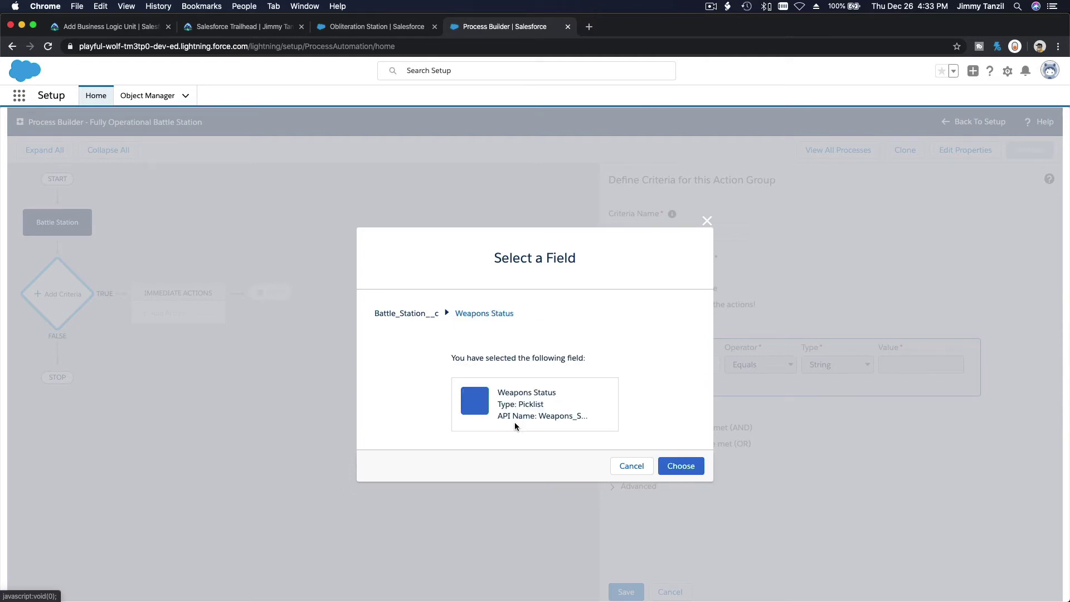
left_click(688, 467)
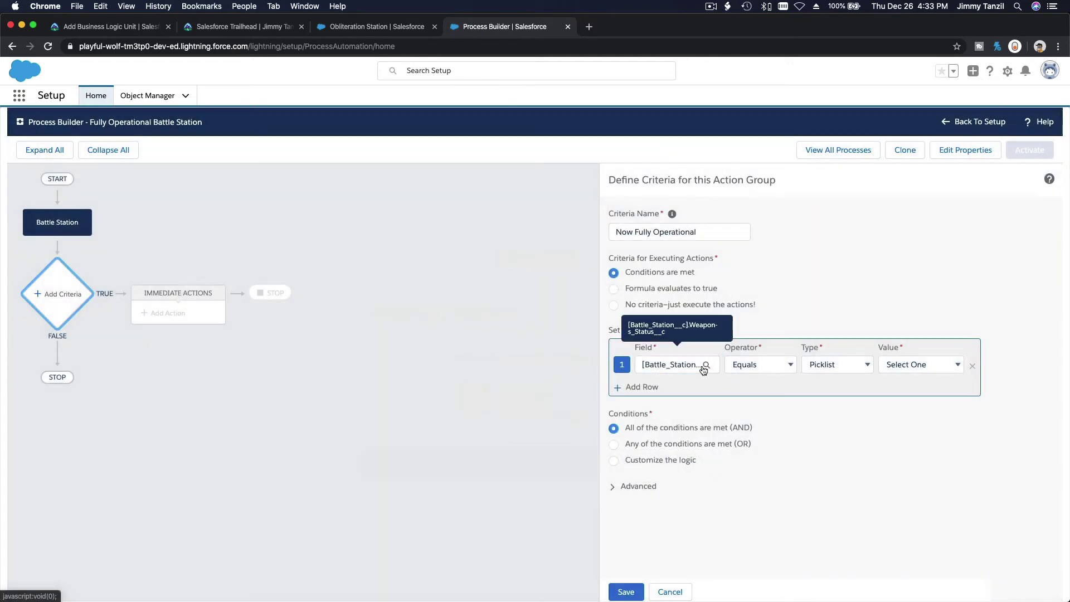
left_click(768, 369)
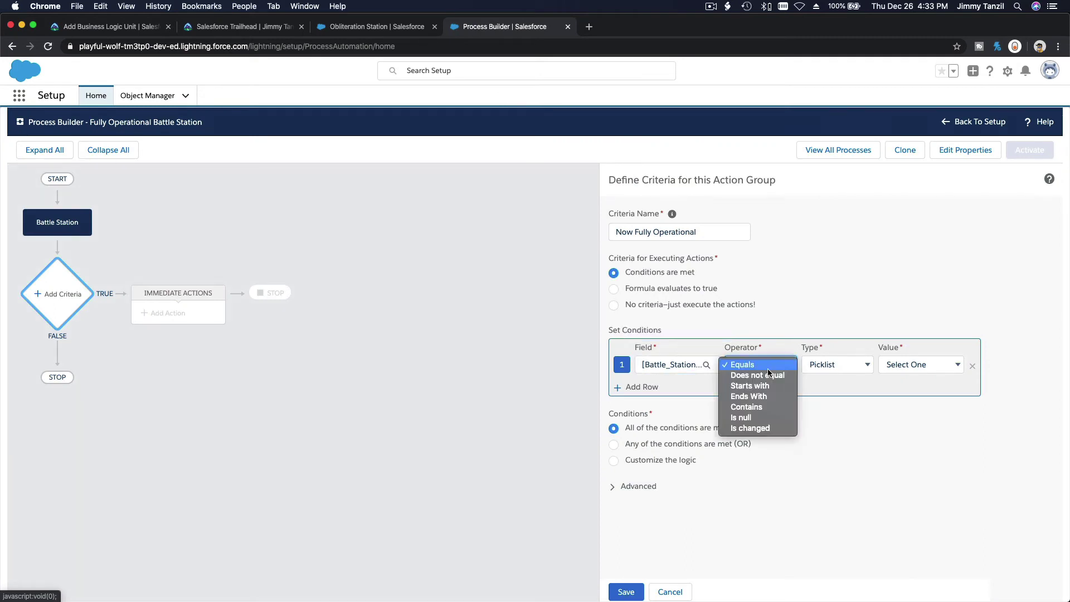
left_click(773, 429)
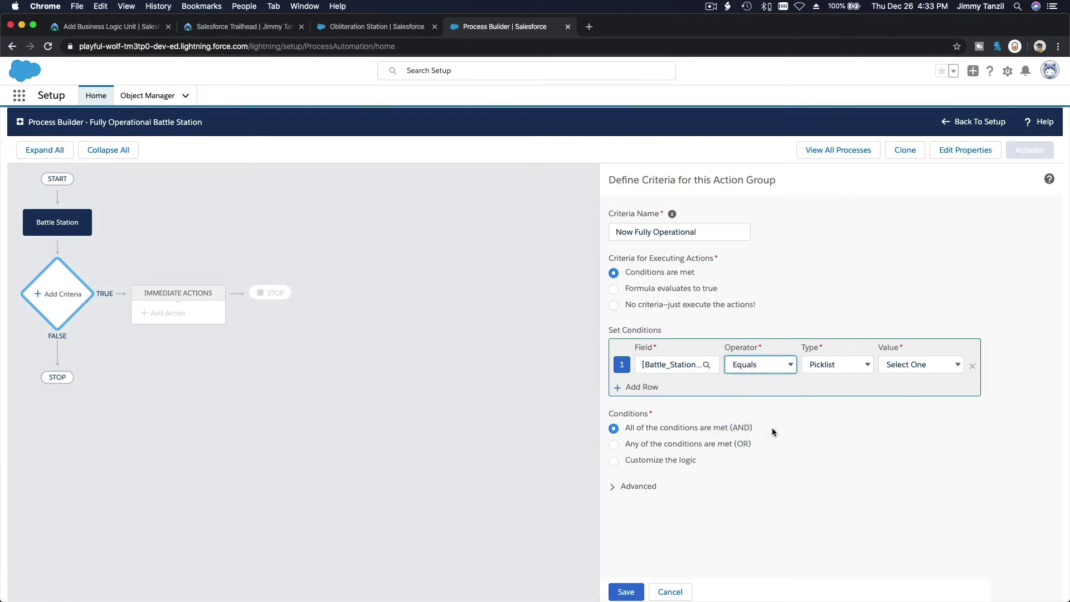
left_click(900, 366)
left_click(898, 355)
left_click(905, 398)
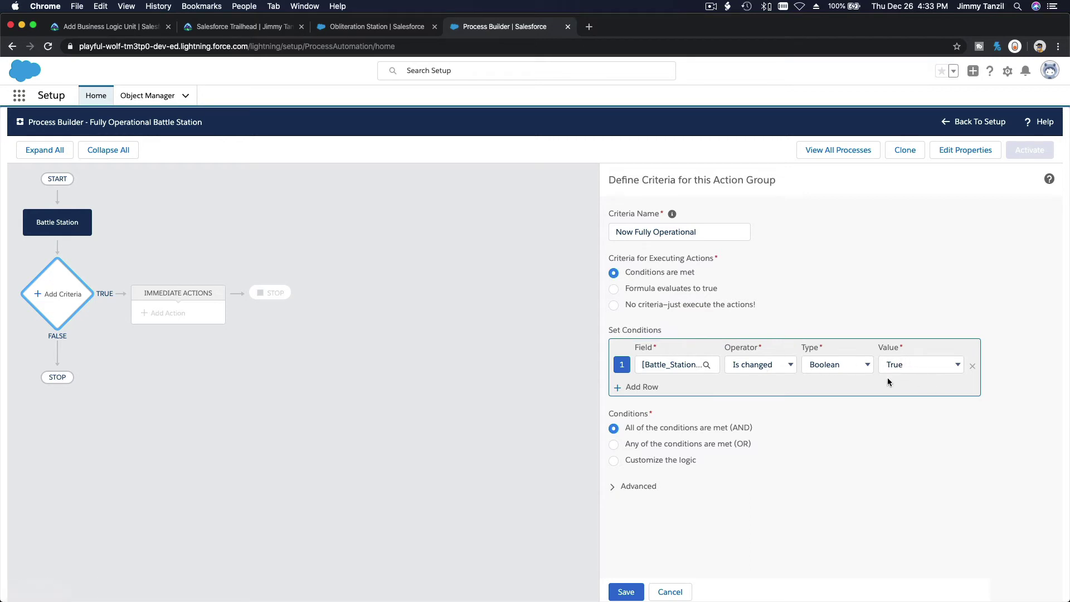
Add a second condition requiring Weapons Status to equal Fully Operational
left_click(631, 385)
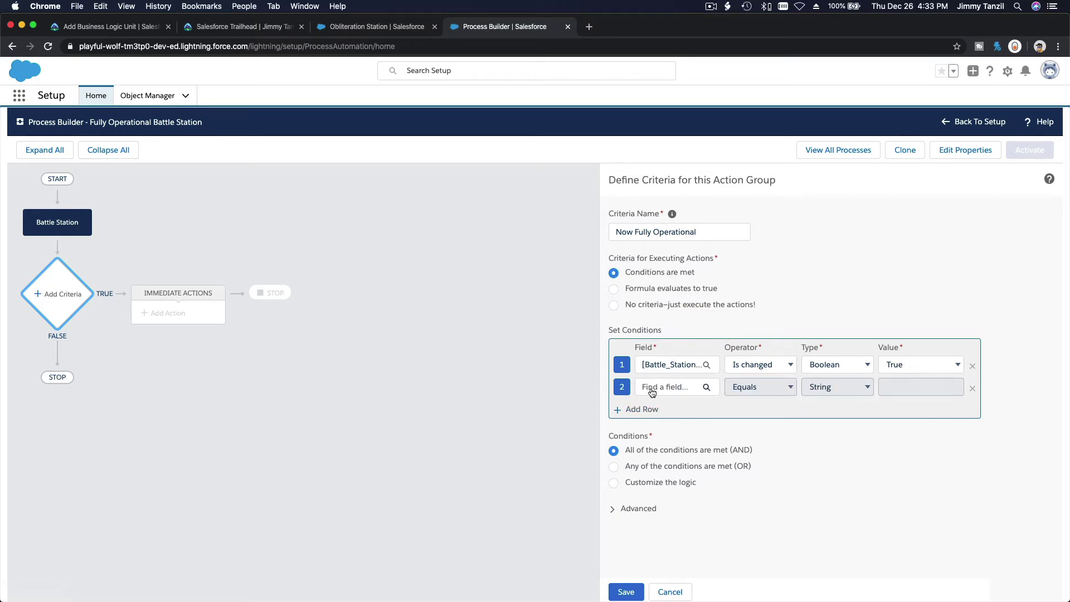
left_click(654, 387)
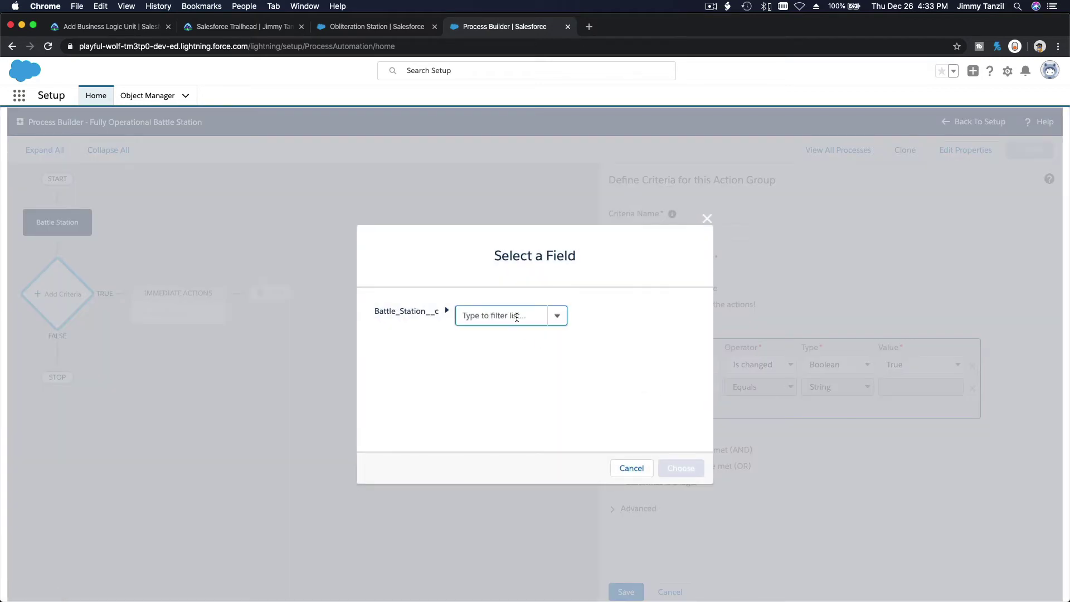
left_click(518, 317)
scroll(522, 360, "down", 5)
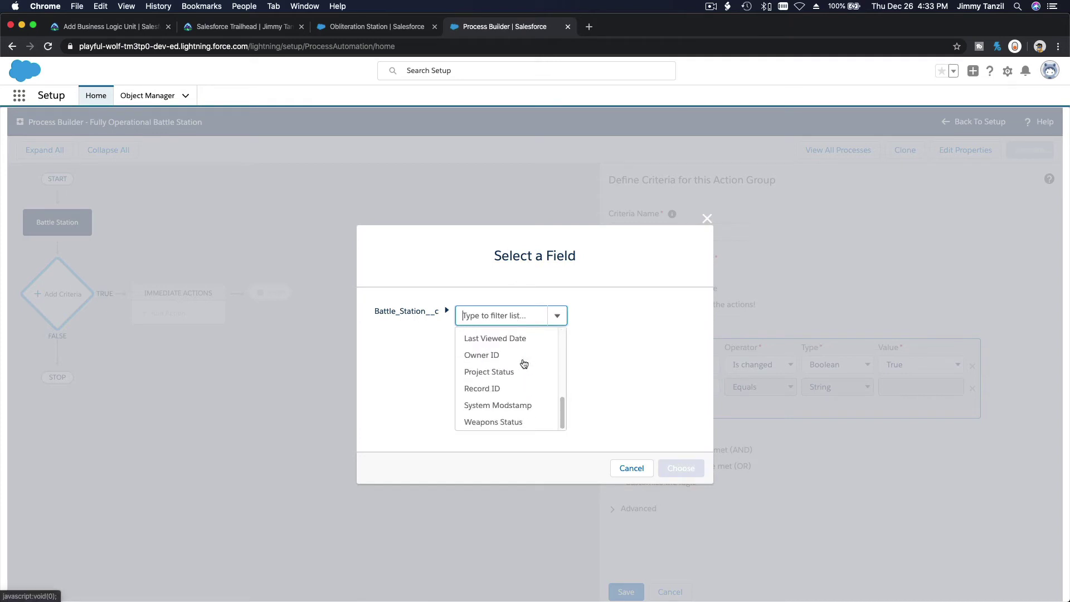
left_click(523, 422)
left_click(677, 468)
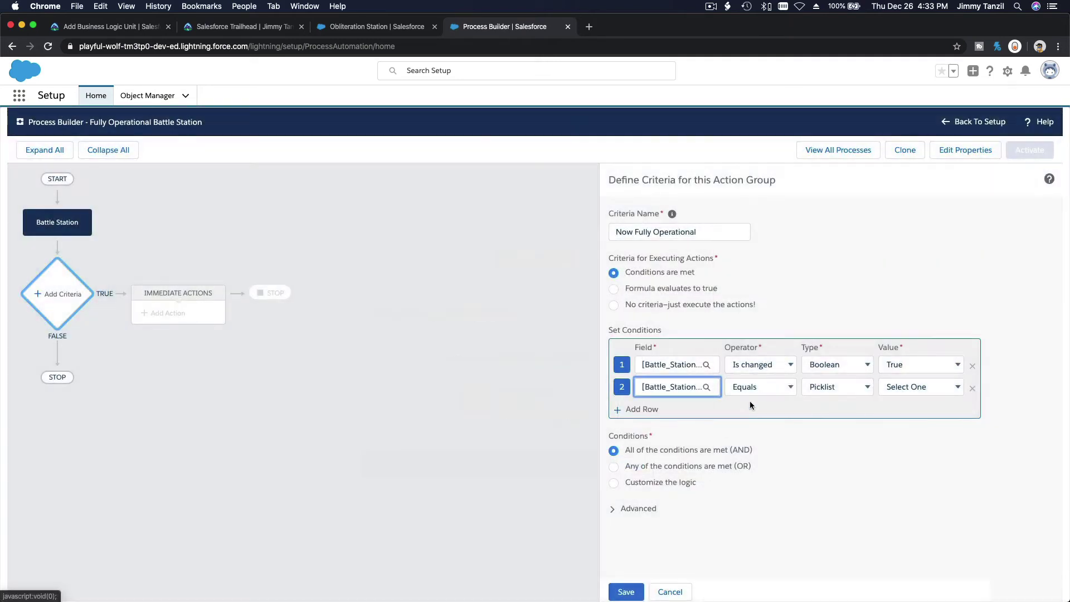
left_click(913, 388)
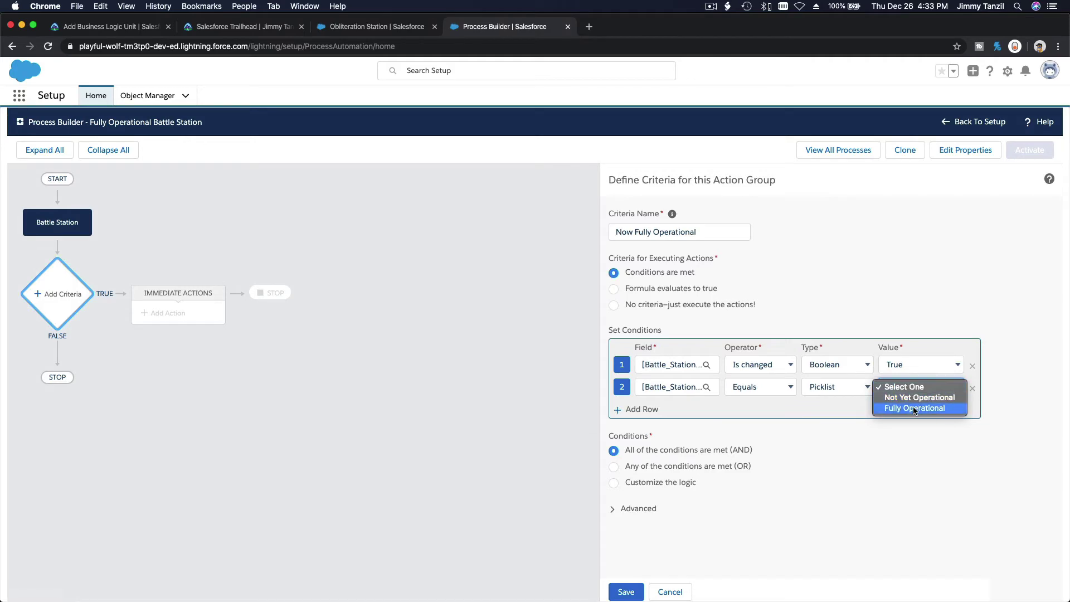
left_click(914, 409)
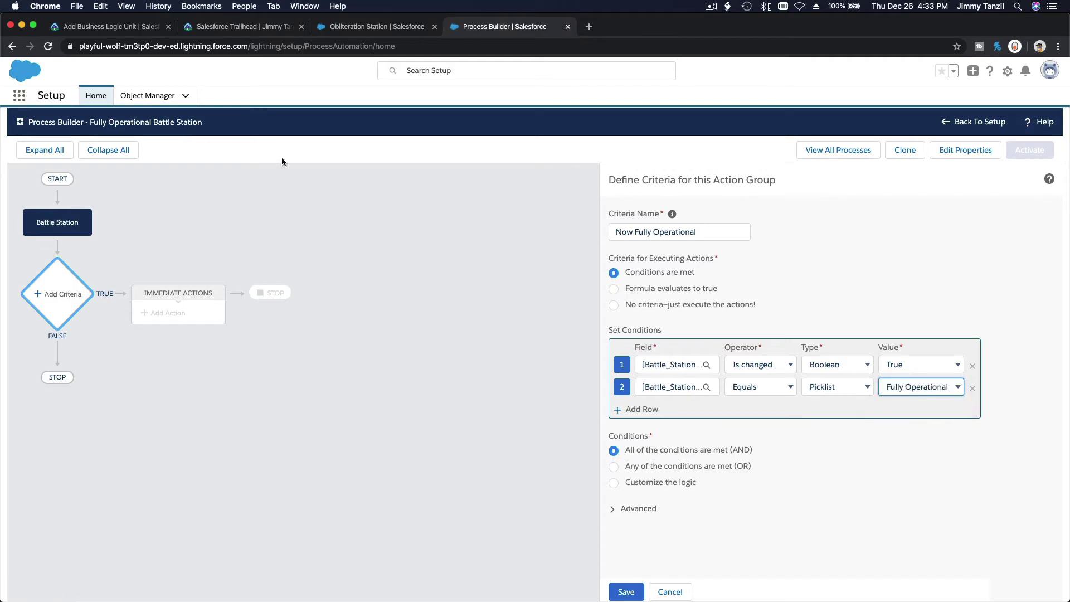
left_click(79, 29)
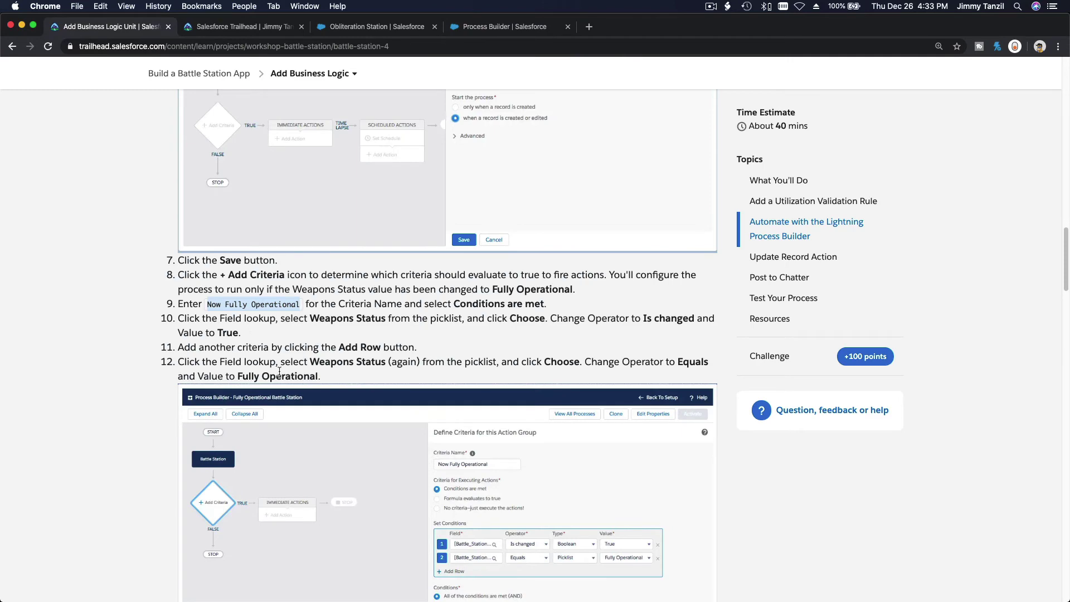
Read the Update Record Action section in Trailhead, then go back to the Process Builder criteria
scroll(278, 370, "down", 10)
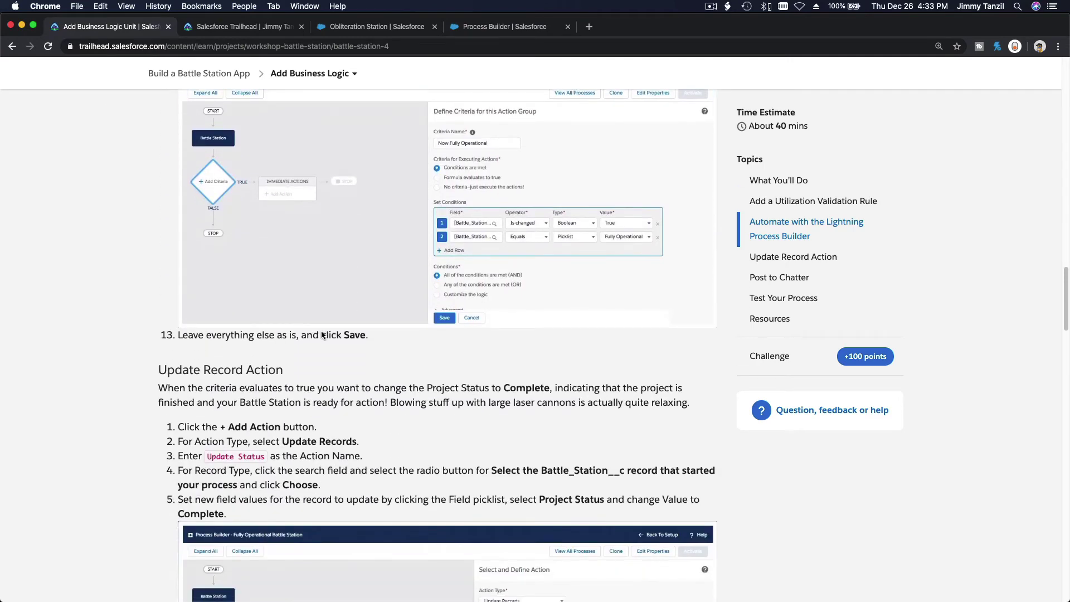
scroll(458, 275, "down", 1)
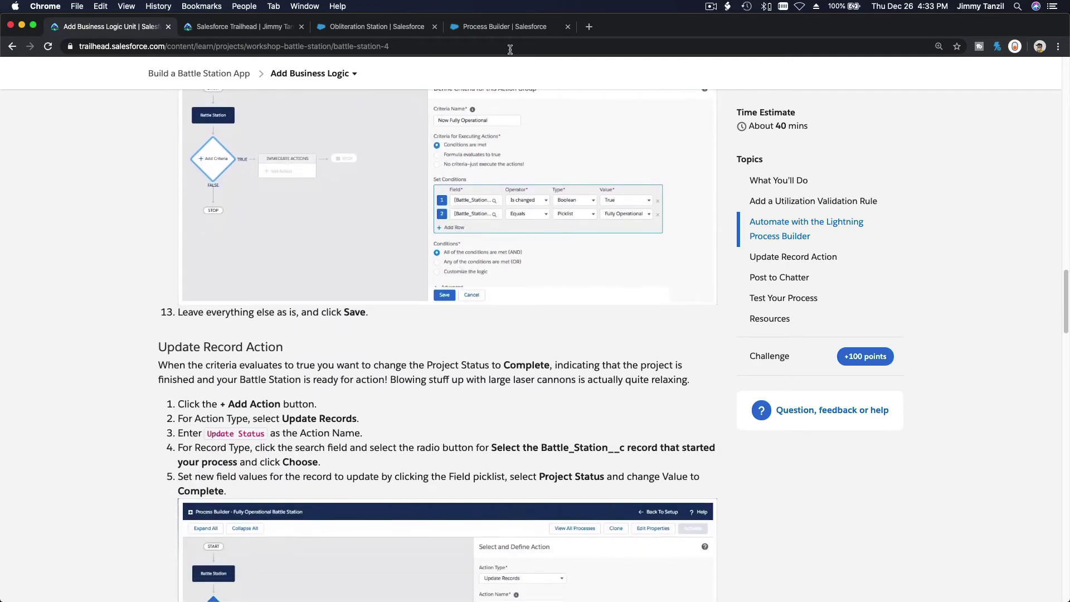
triple_click(240, 350)
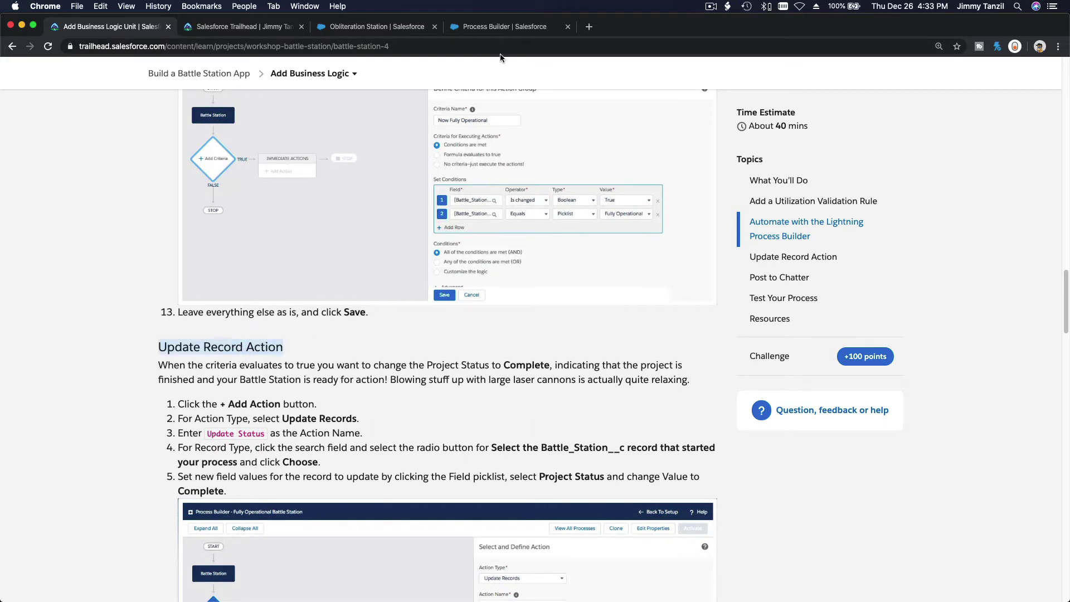
left_click(501, 29)
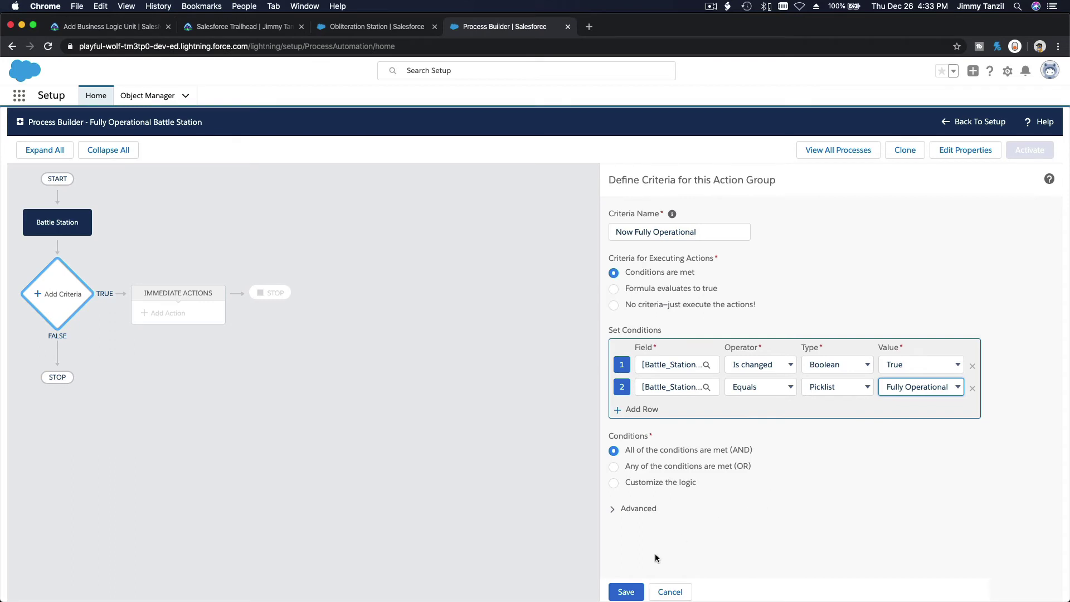
Save the Now Fully Operational criteria and add an immediate action of type Update Records
left_click(626, 592)
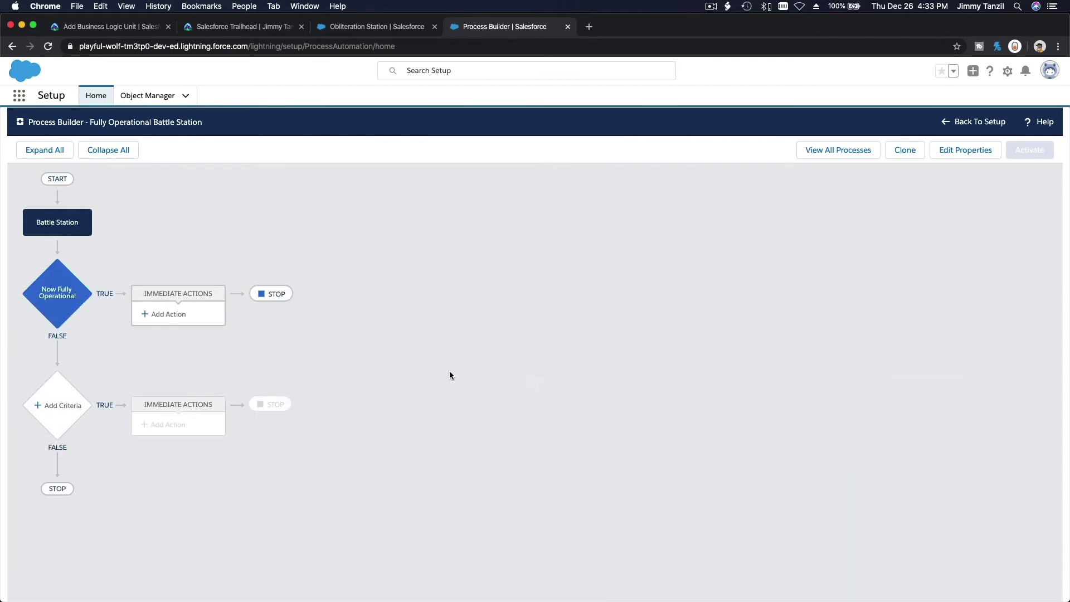
left_click(171, 316)
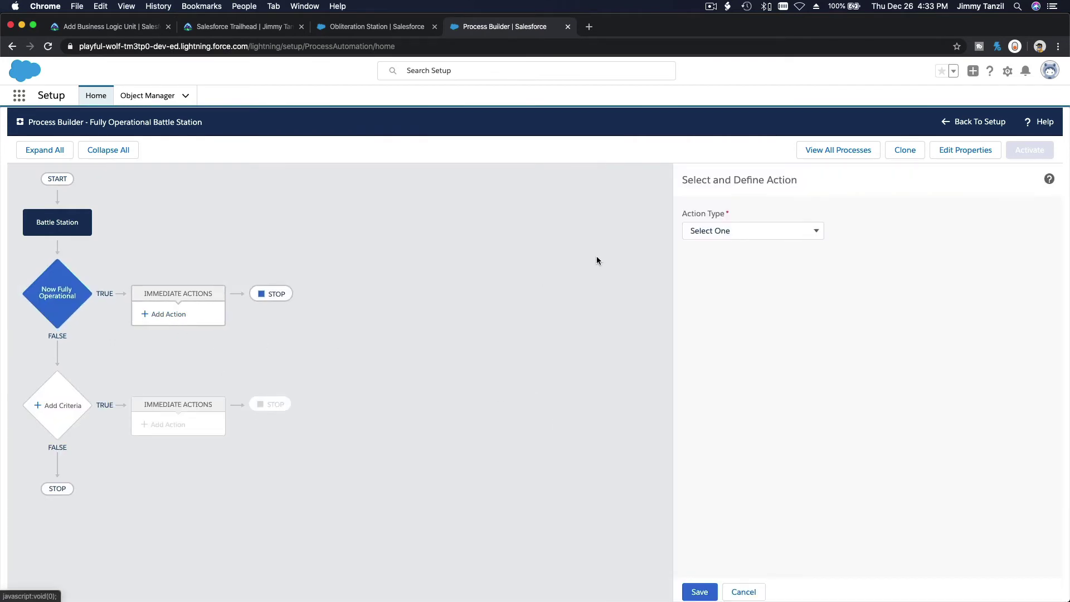
left_click(742, 225)
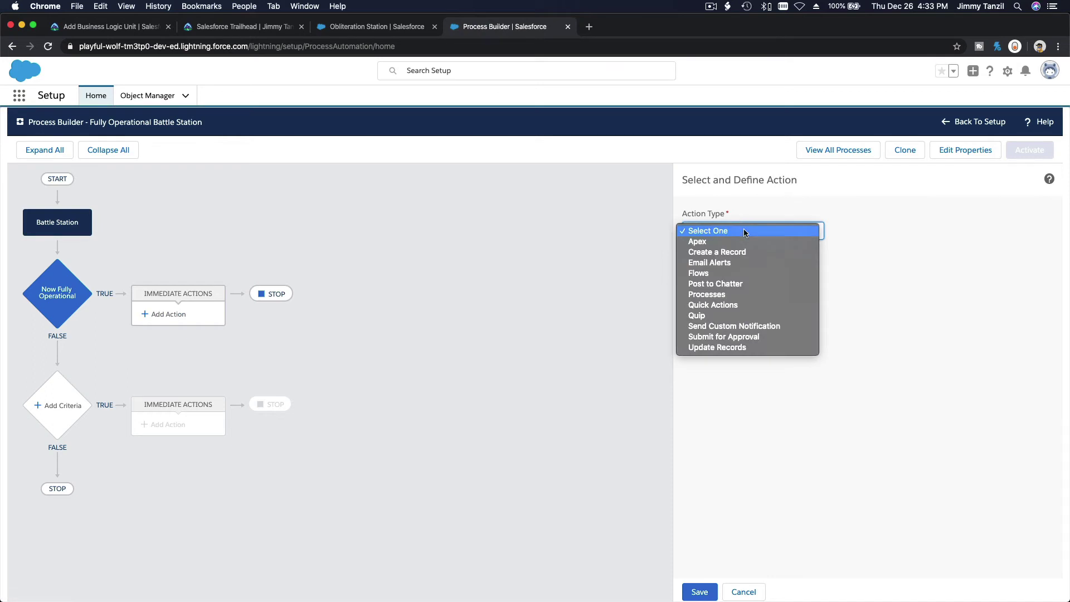
left_click(755, 347)
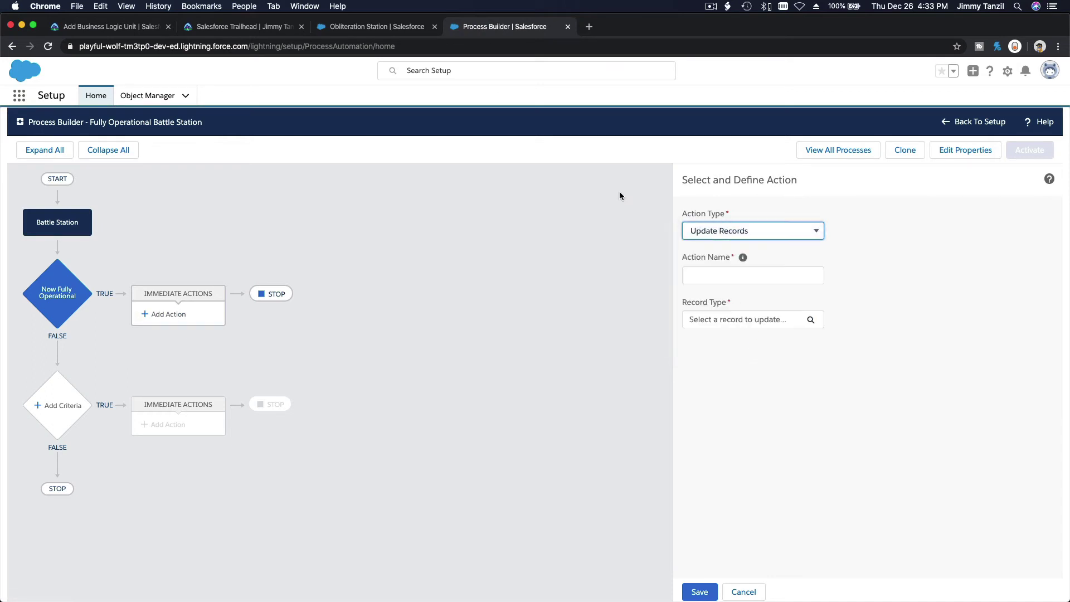
Copy the action name Update Status from step 3 of the Trailhead instructions
left_click(104, 33)
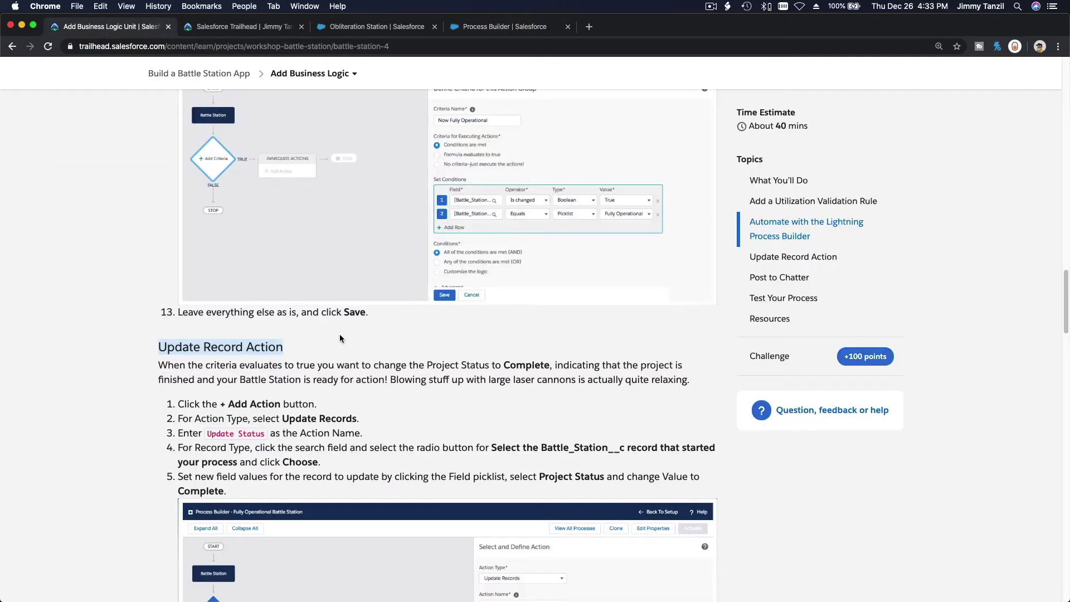
scroll(340, 334, "down", 1)
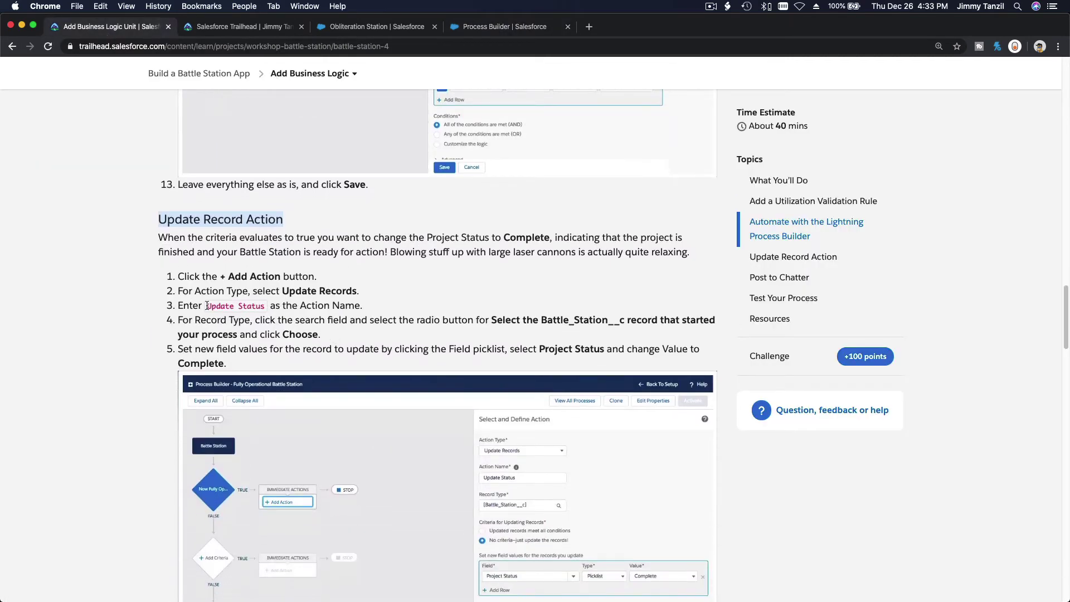
left_click_drag(208, 306, 268, 310)
key("super+c")
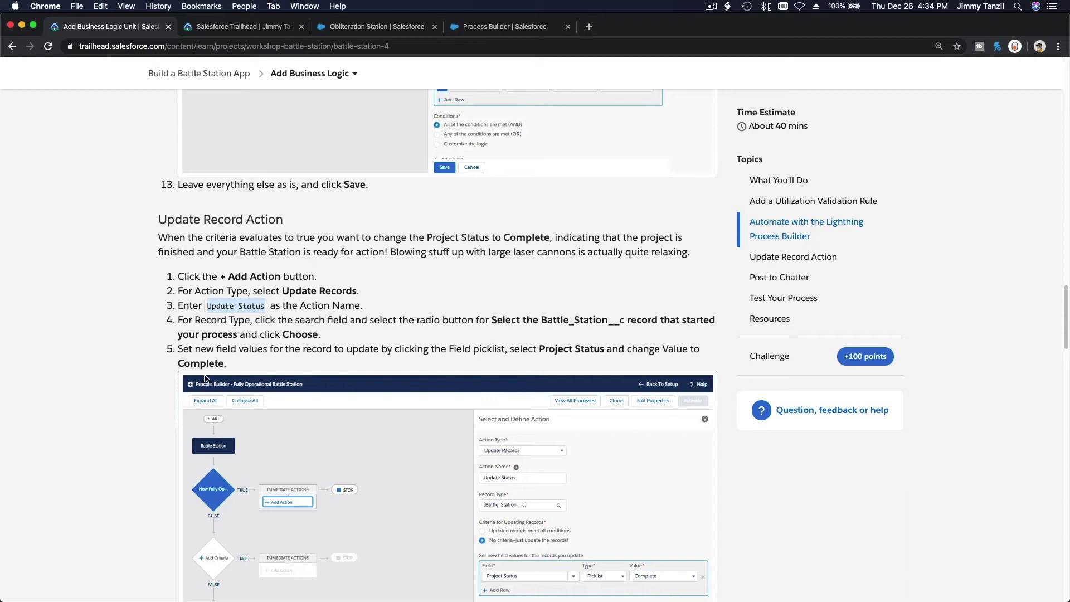
Save an Update Status action that sets the triggering Battle_Station__c record's Project Status to Complete
left_click(471, 28)
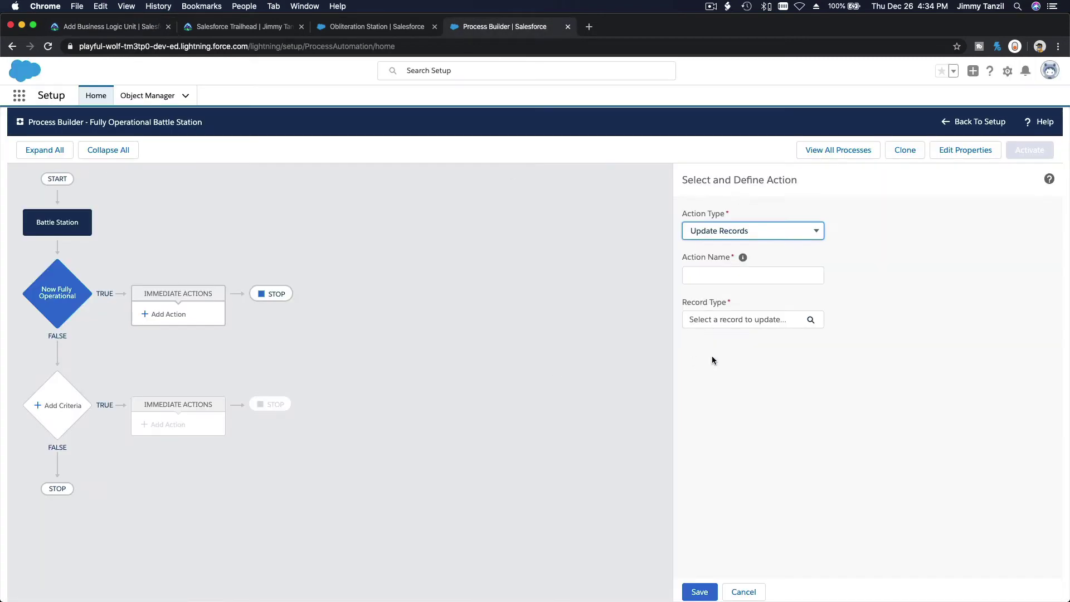
left_click(735, 270)
key("super+v")
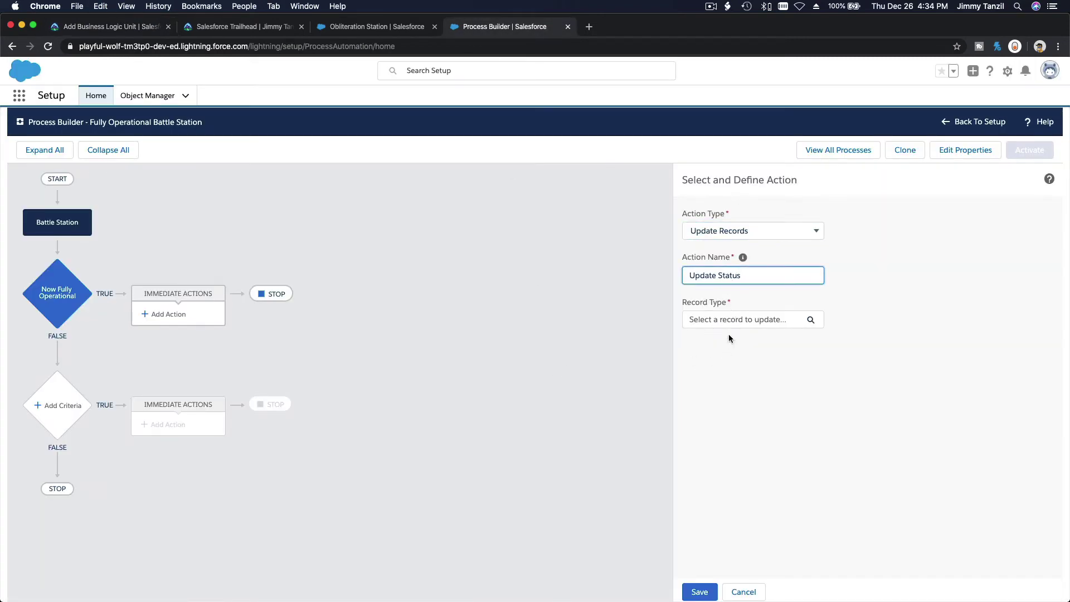
left_click(741, 321)
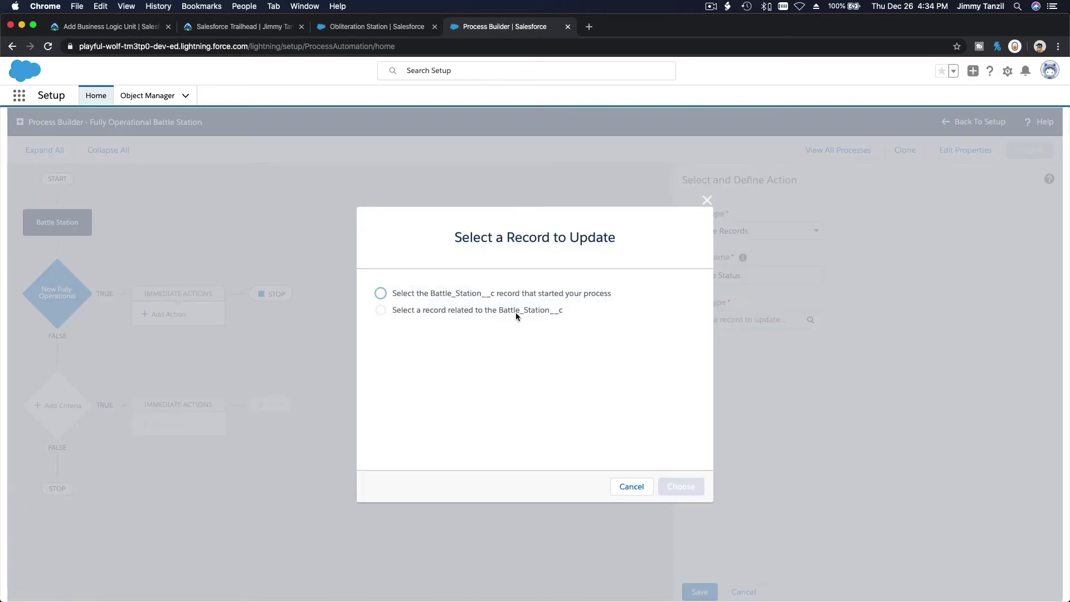
left_click(449, 296)
left_click(681, 483)
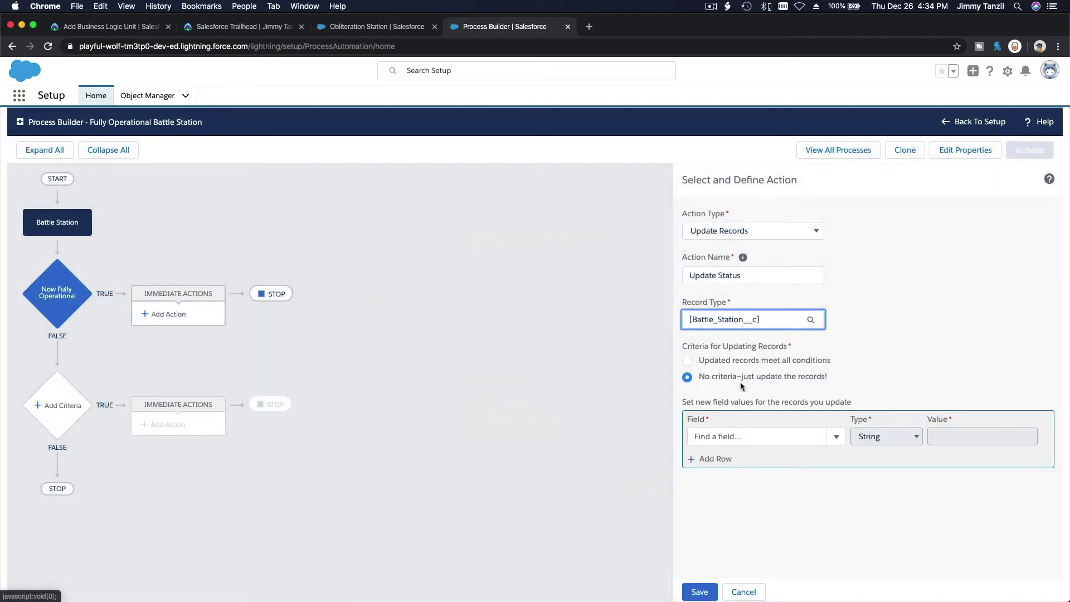
left_click(741, 437)
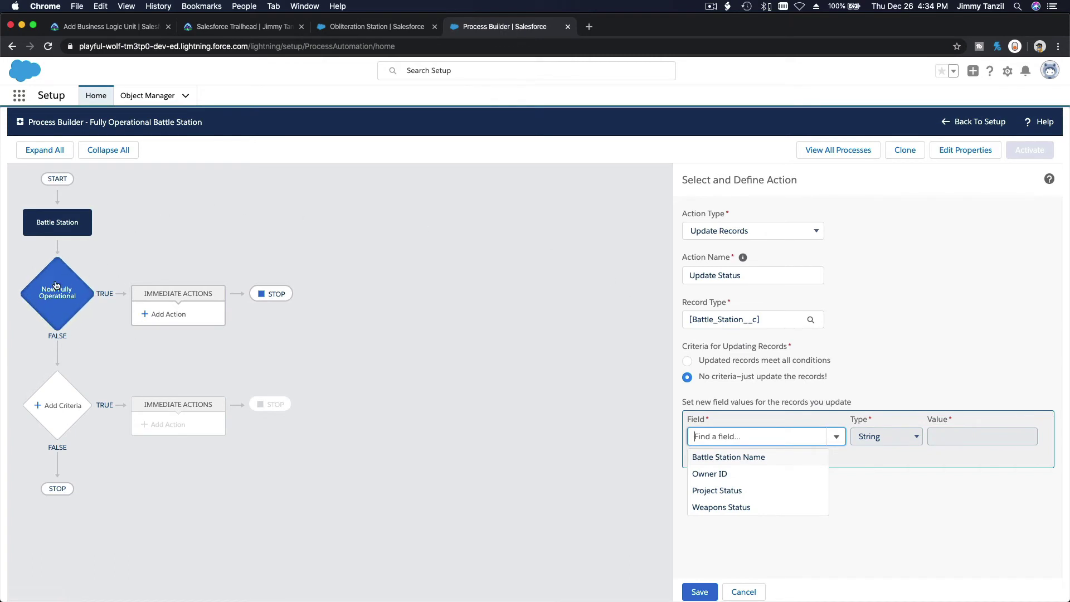
left_click(758, 492)
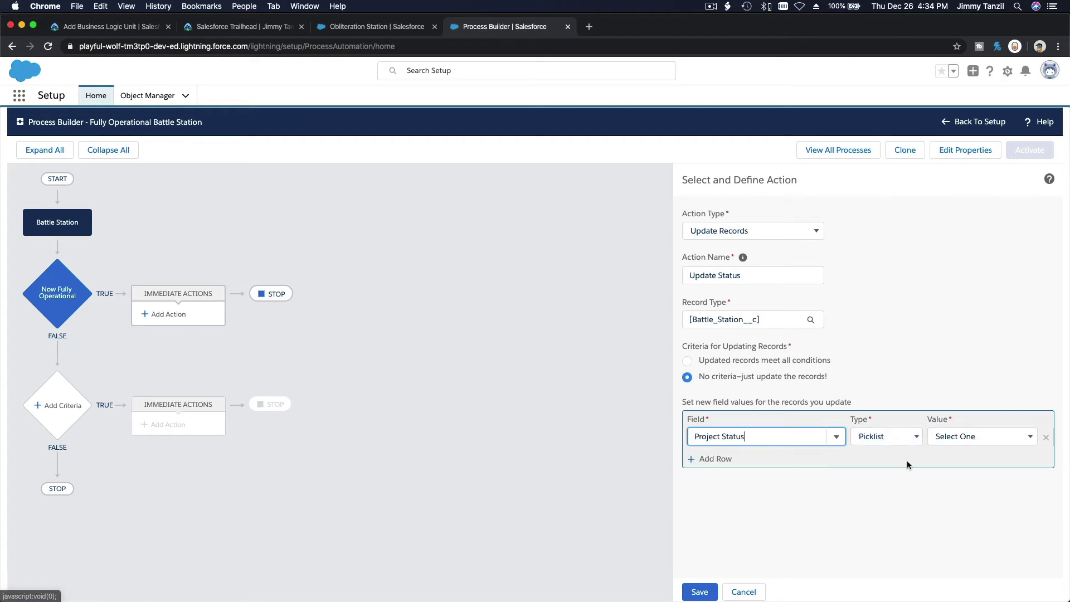
left_click(953, 441)
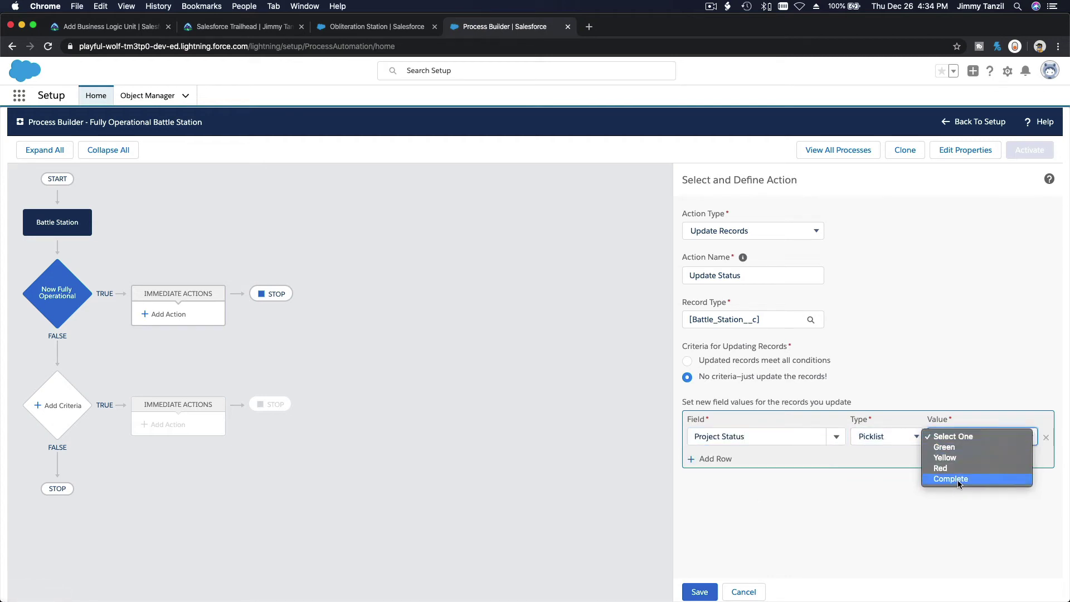
left_click(916, 495)
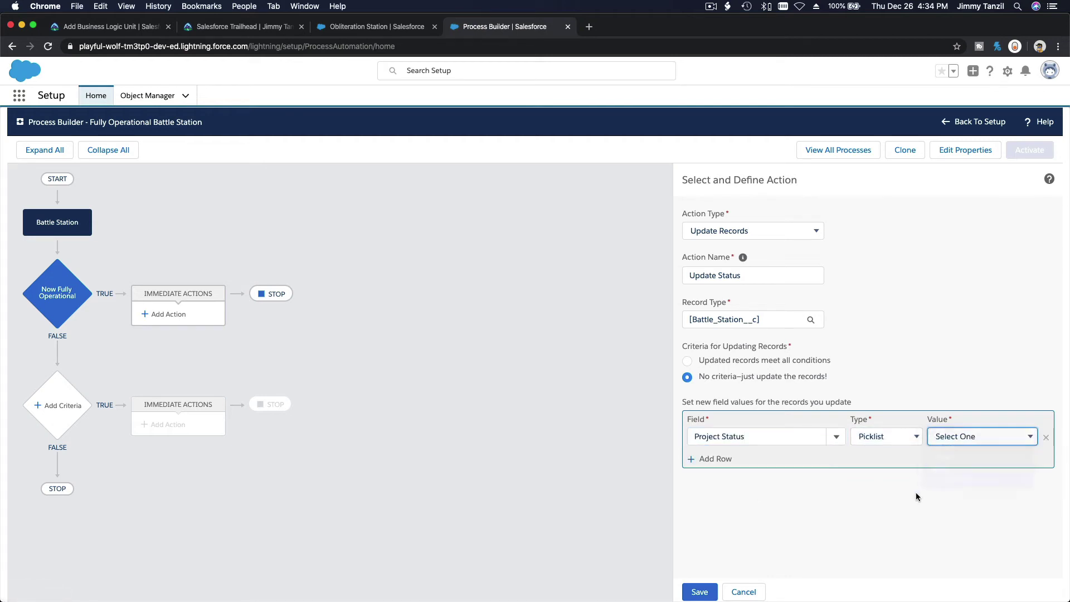
left_click(700, 592)
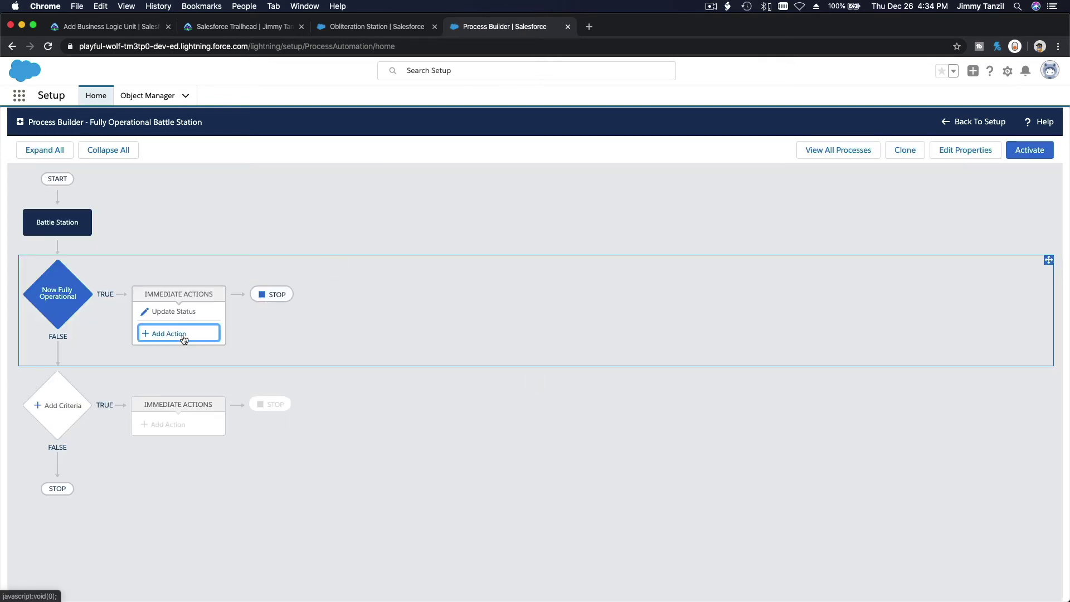
Add a Post to Chatter action and copy its name from Trailhead step 3
left_click(179, 335)
left_click(727, 231)
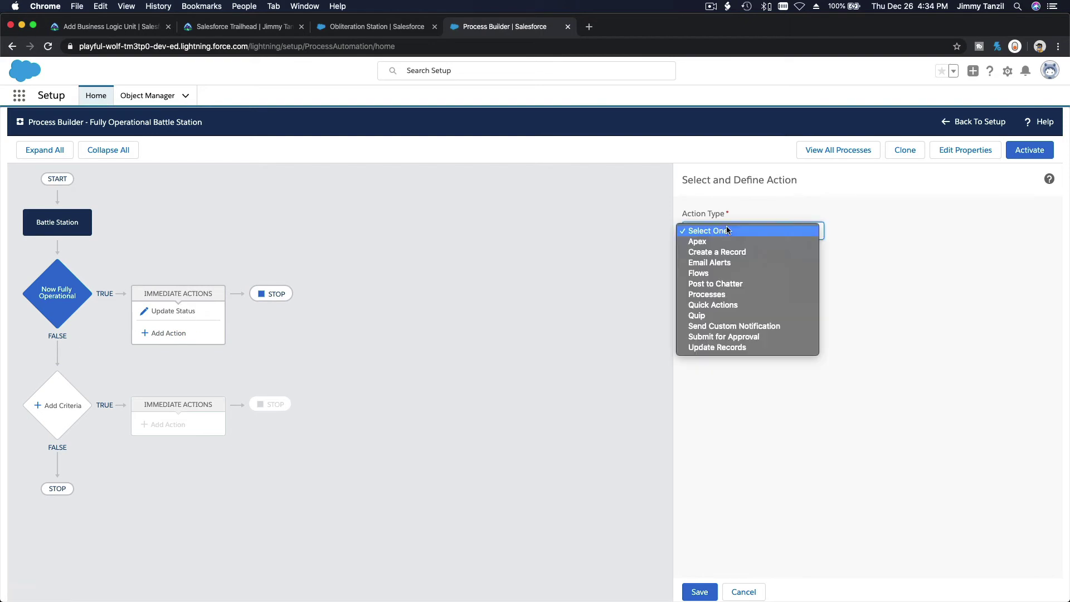
left_click(716, 284)
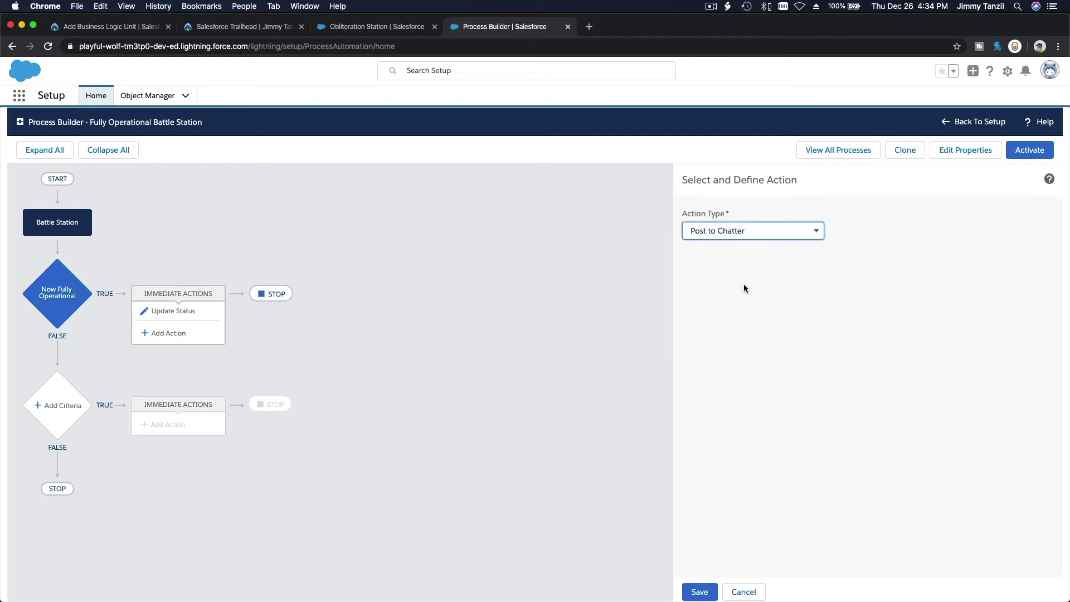
left_click(131, 28)
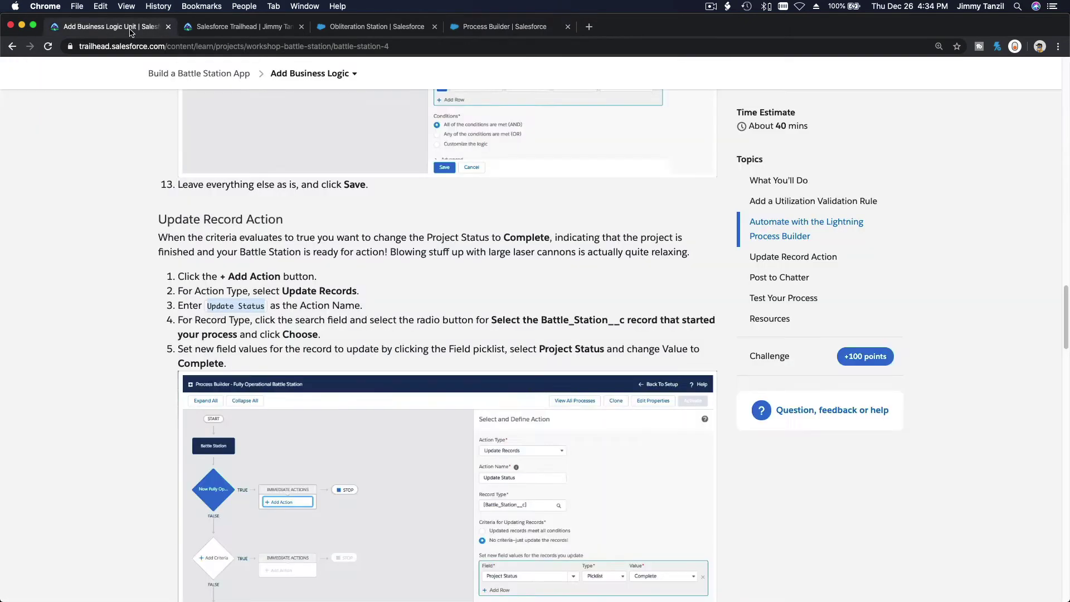
scroll(309, 343, "down", 10)
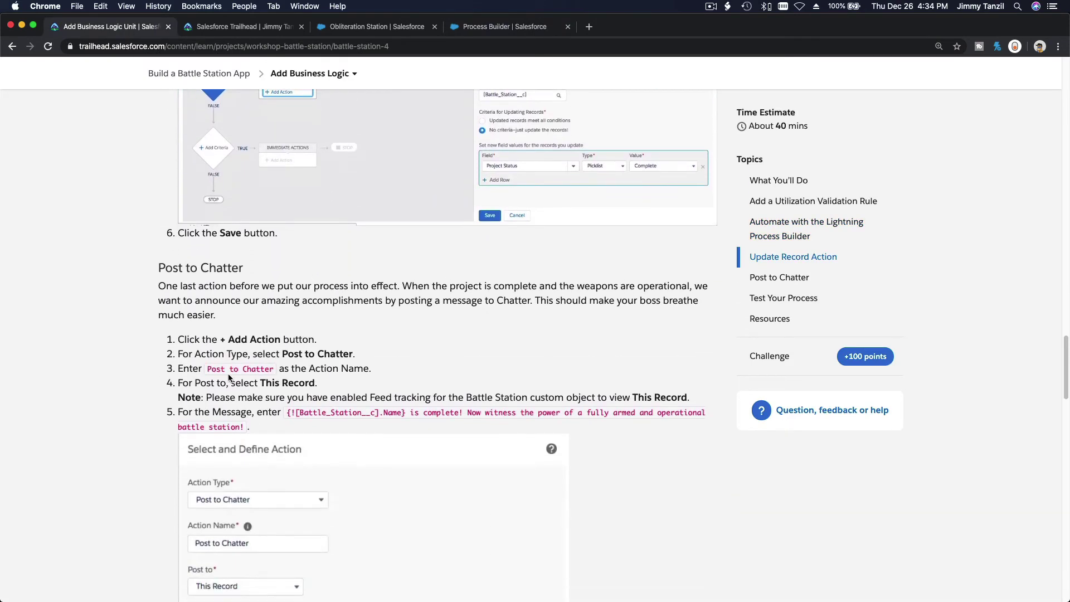
left_click_drag(207, 369, 269, 364)
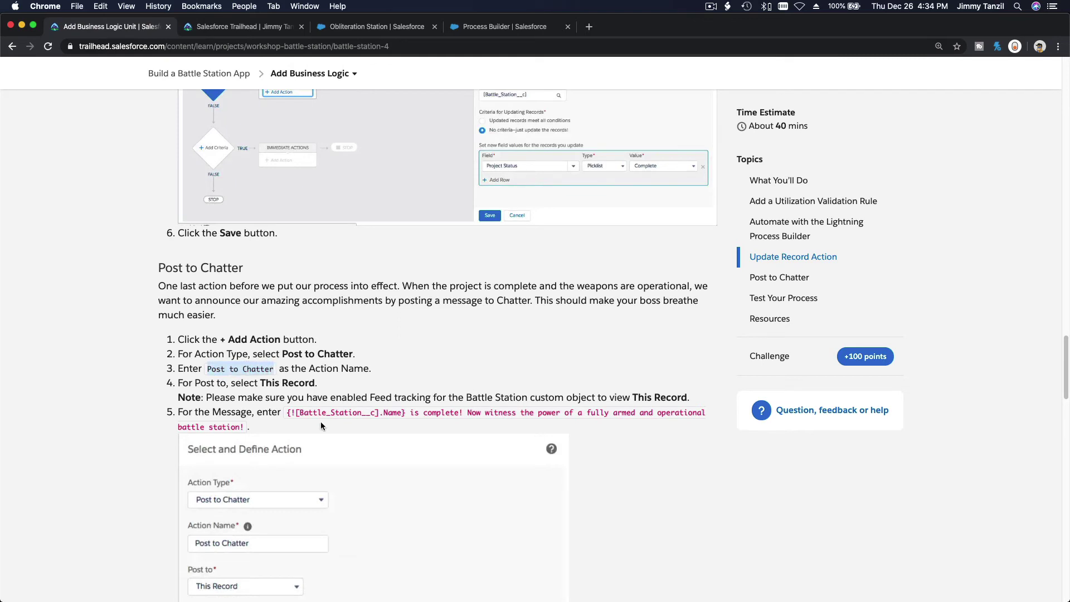
Name the action Post to Chatter and set it to post to This Record
left_click(483, 32)
left_click(728, 274)
type("Post to Chatter")
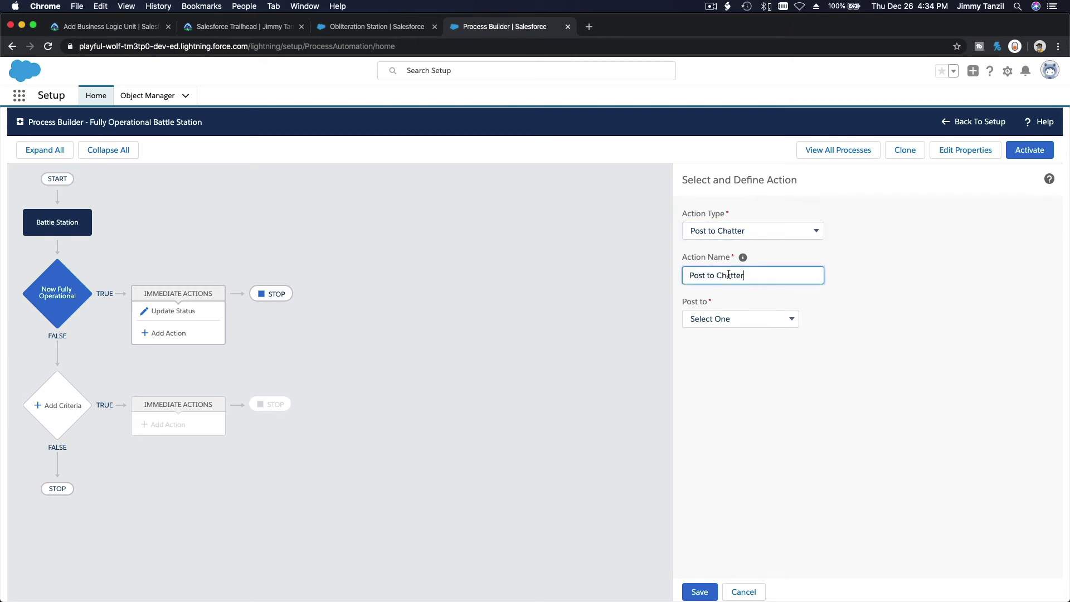
left_click(728, 319)
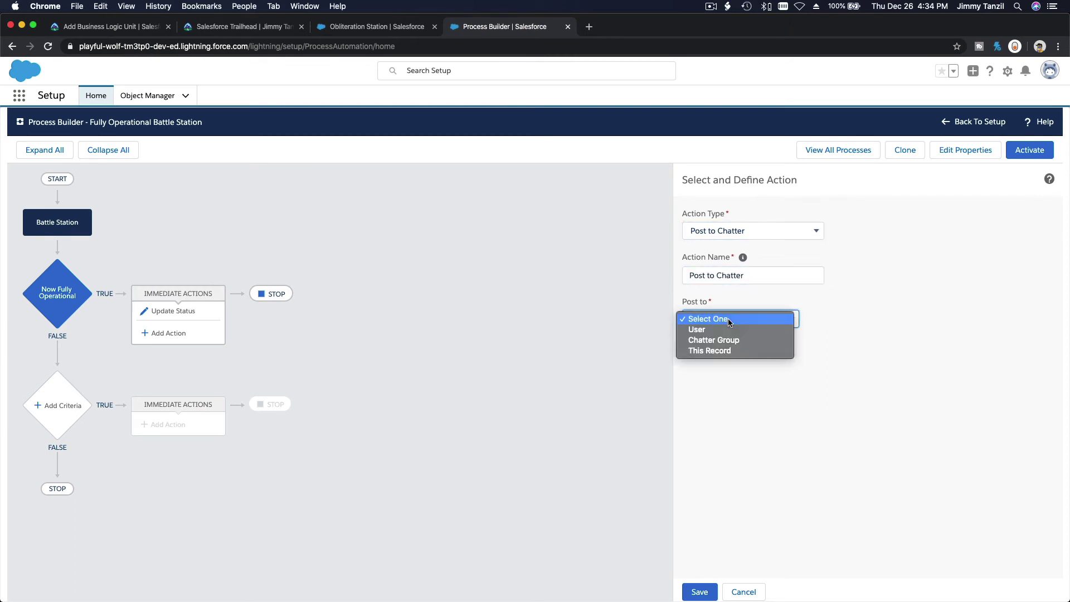
left_click(735, 350)
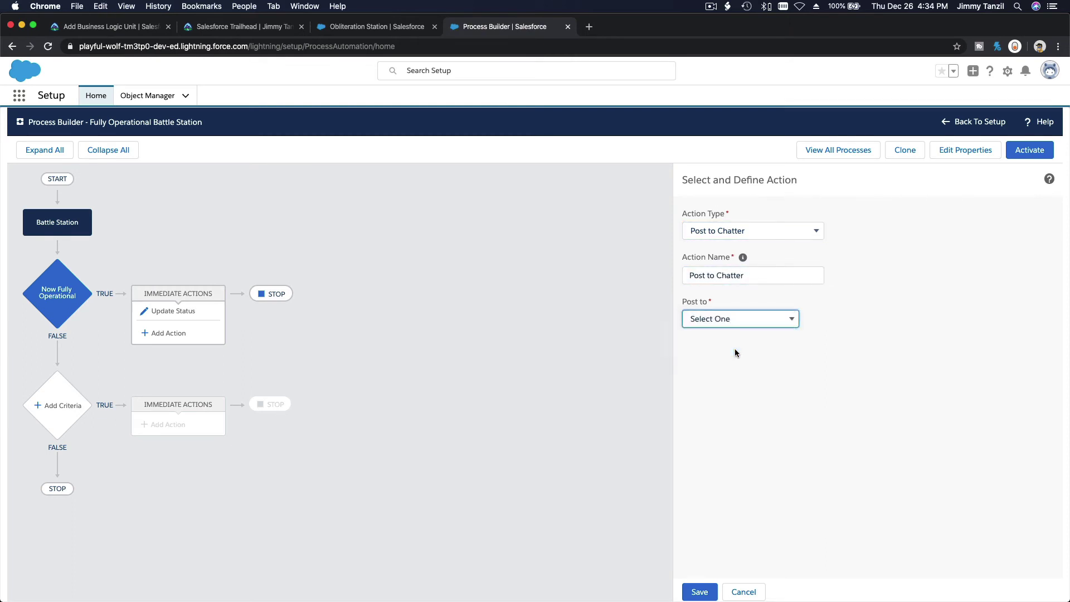
left_click(83, 29)
scroll(258, 406, "down", 1)
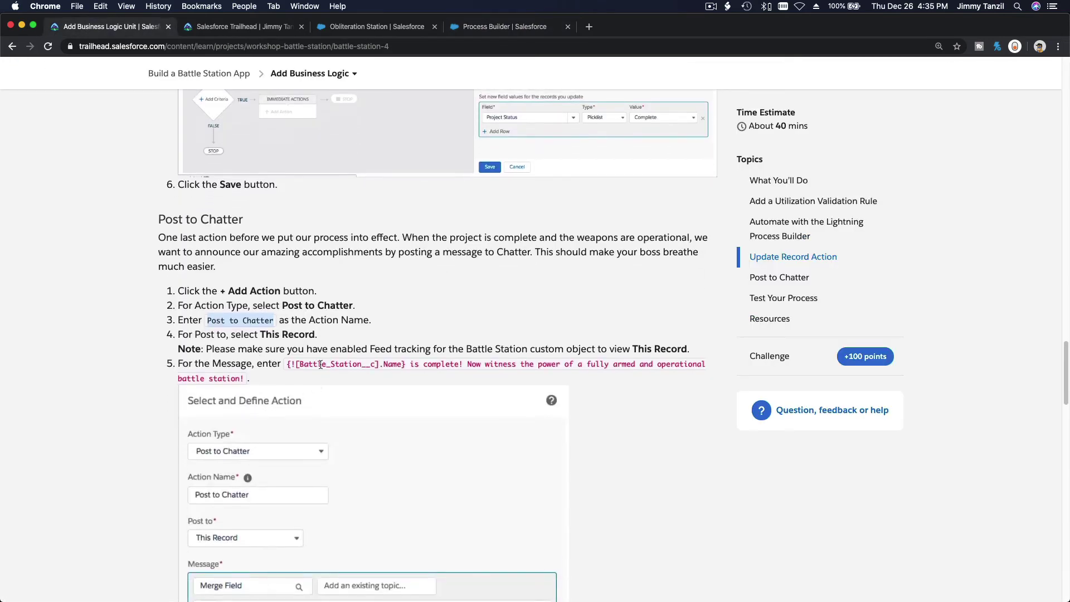
Copy the step 5 Chatter message '{![Battle_Station__c].Name} is complete! Now witness the power…'
triple_click(286, 366)
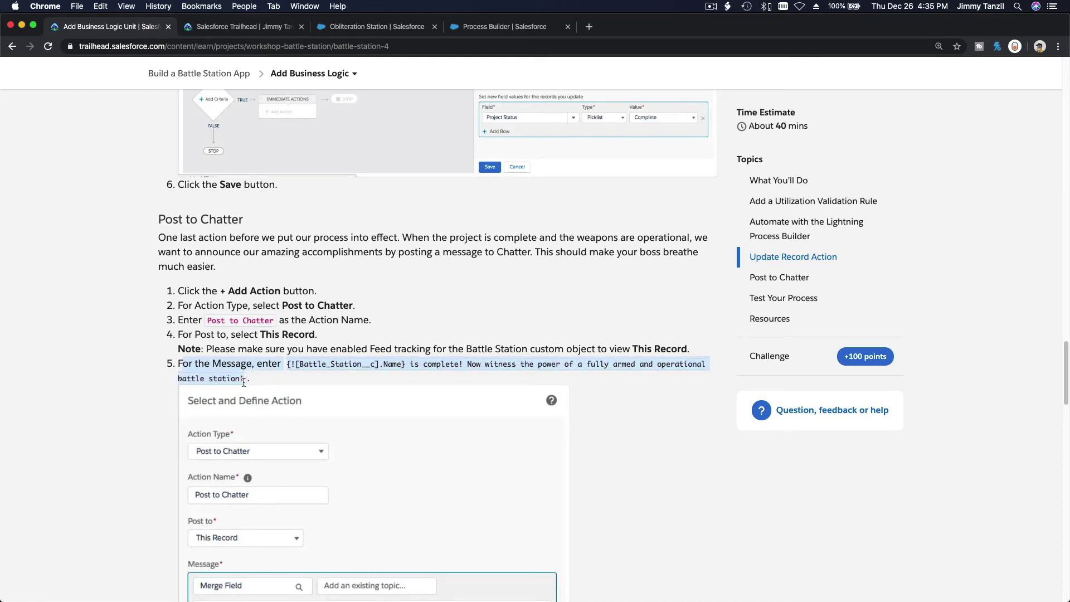
left_click(319, 369)
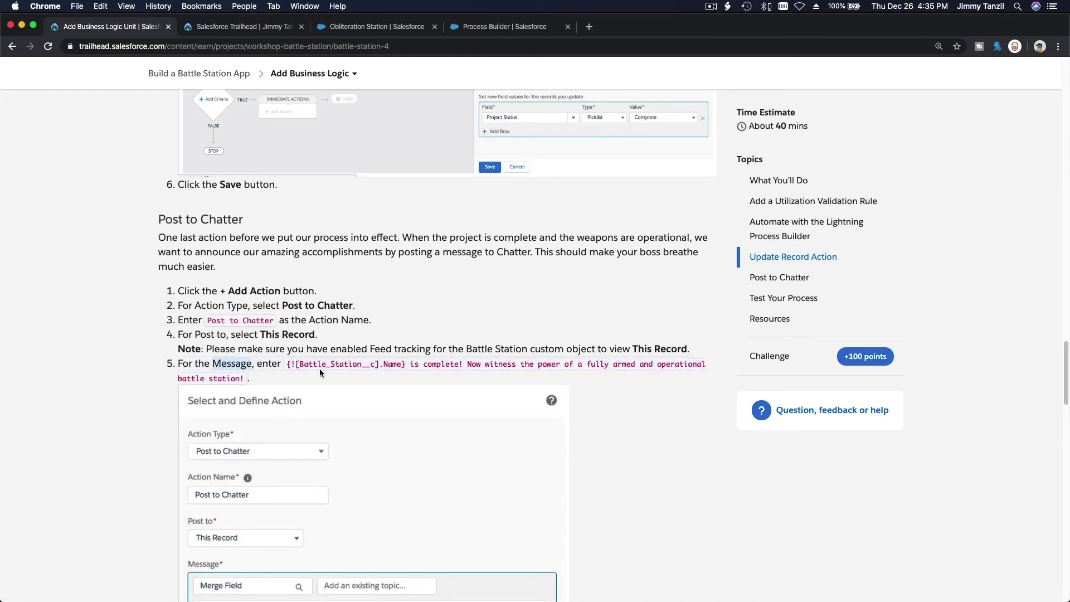
left_click_drag(287, 366, 247, 379)
key("super+c")
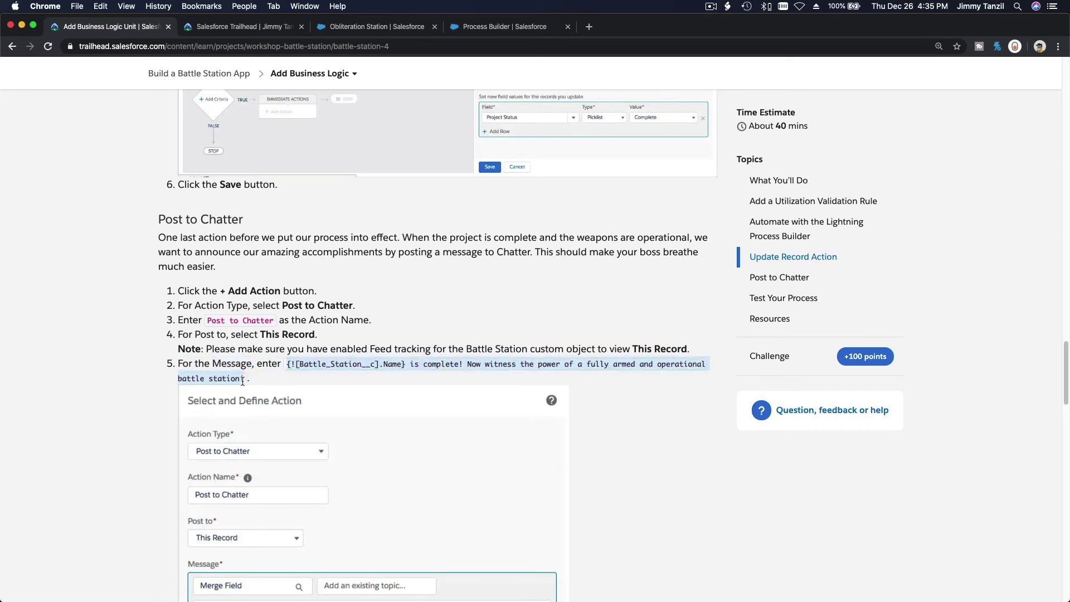
left_click(504, 27)
Paste the completion text into the Chatter Message, then save Obliteration Station's Weapons Status as Not Yet Operational
left_click(741, 425)
key("super+v")
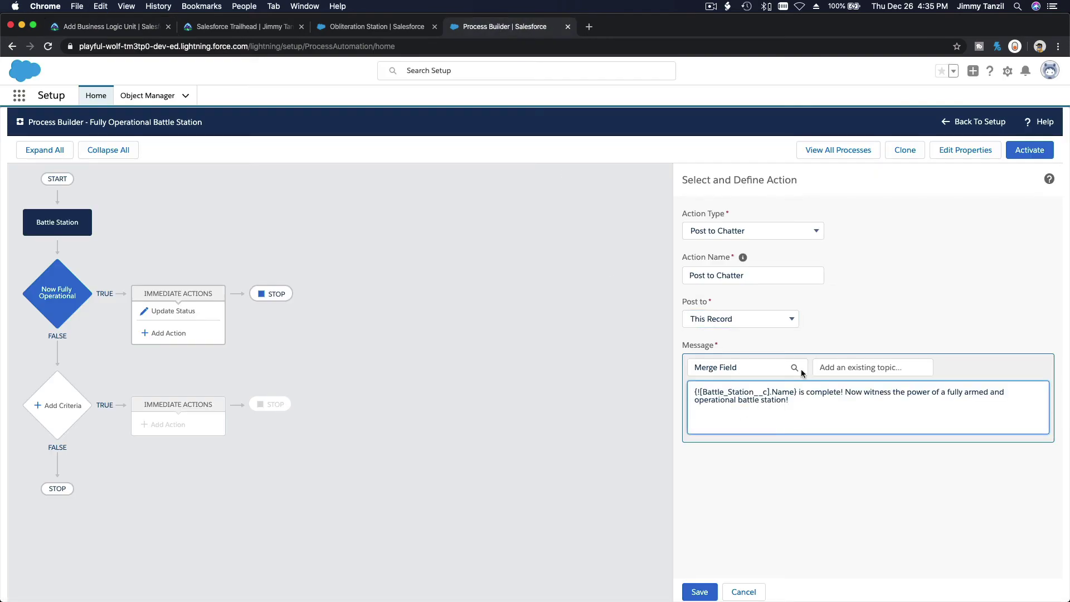
left_click(343, 26)
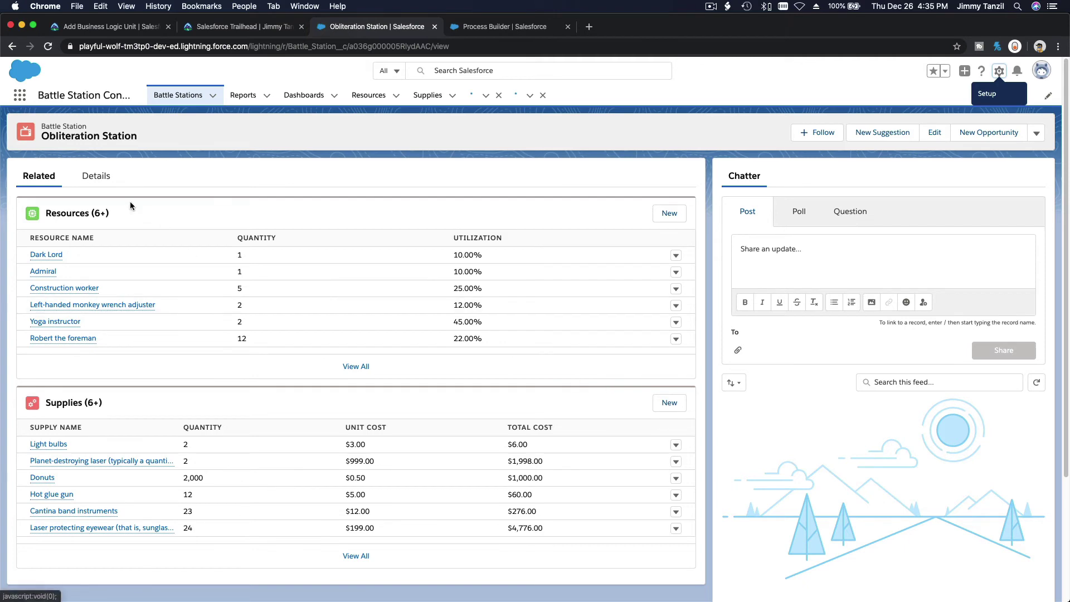
left_click(96, 175)
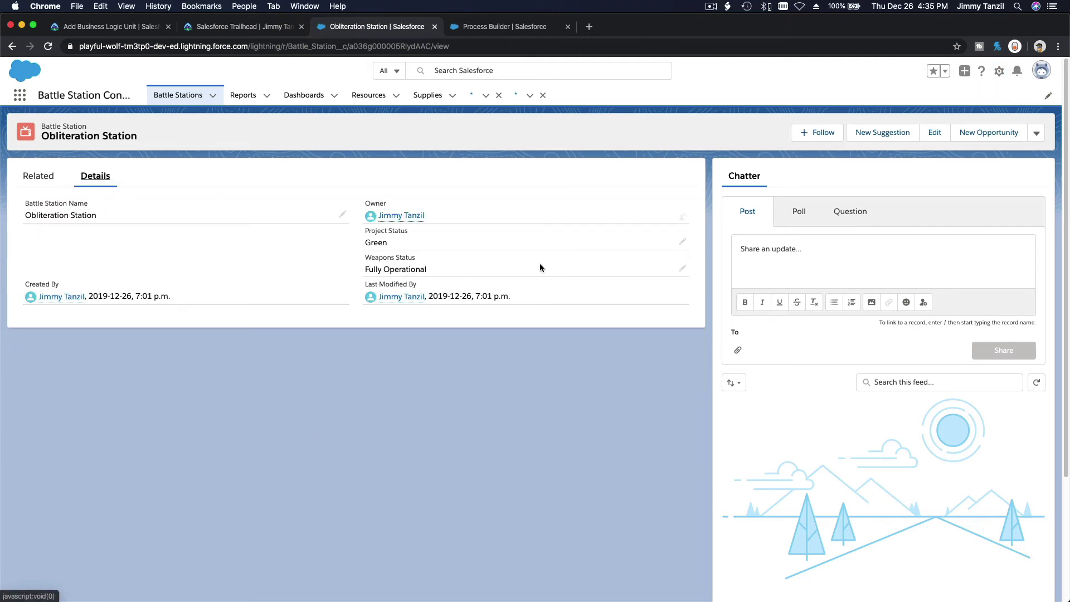
left_click(681, 272)
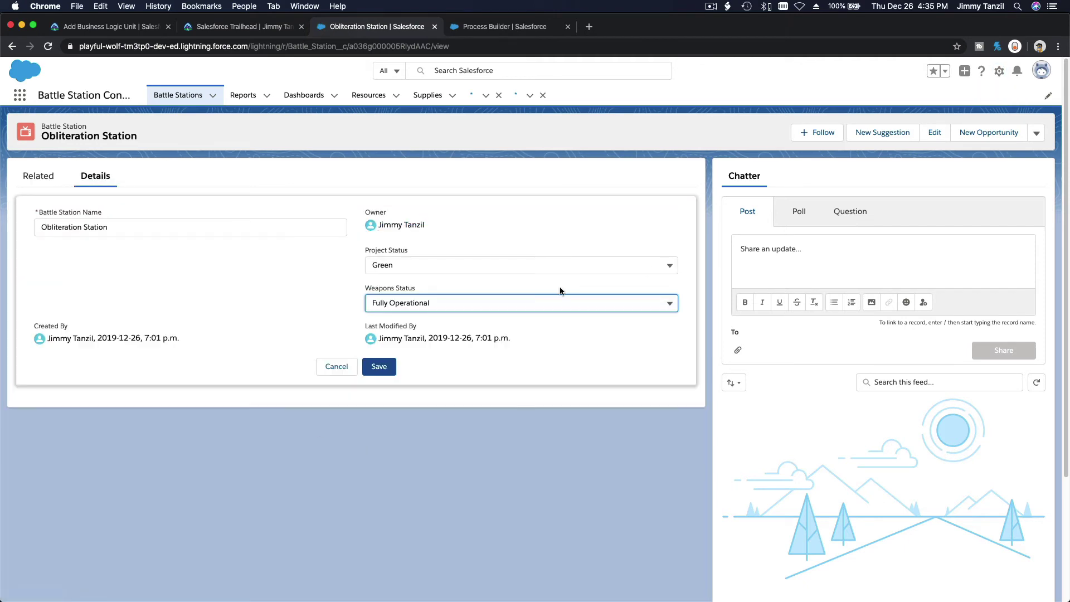
left_click(511, 302)
left_click(500, 344)
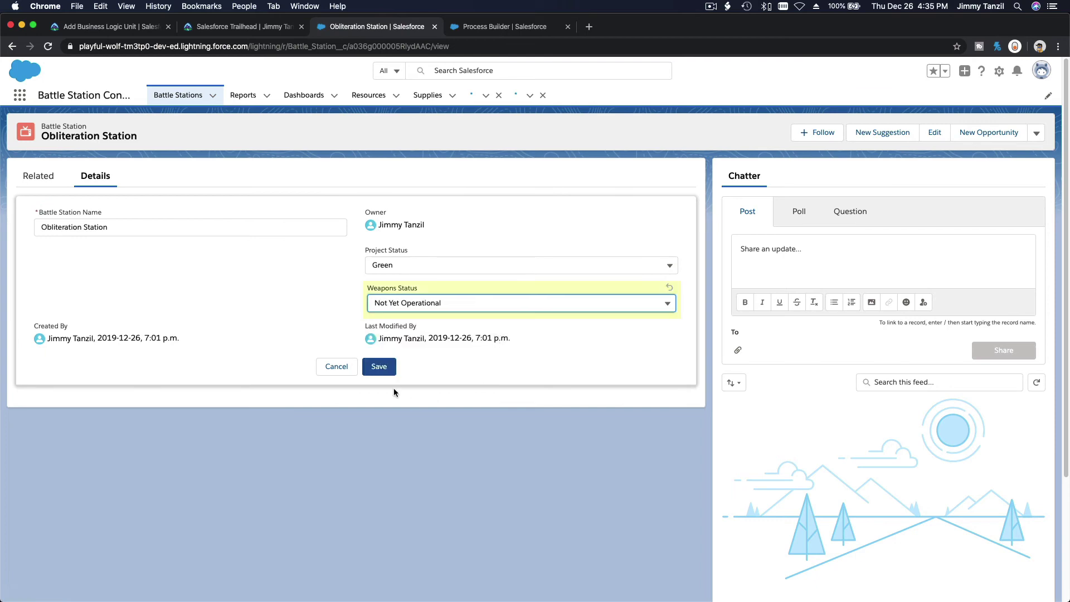
left_click(379, 368)
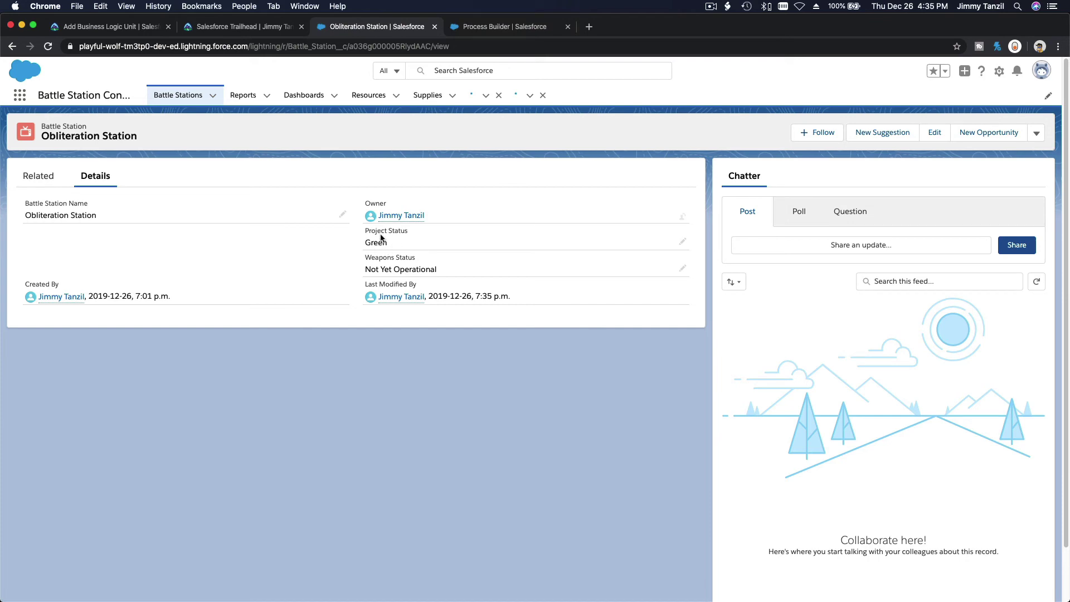
Save the Post to Chatter action, then activate the process and confirm
left_click(496, 32)
left_click(700, 592)
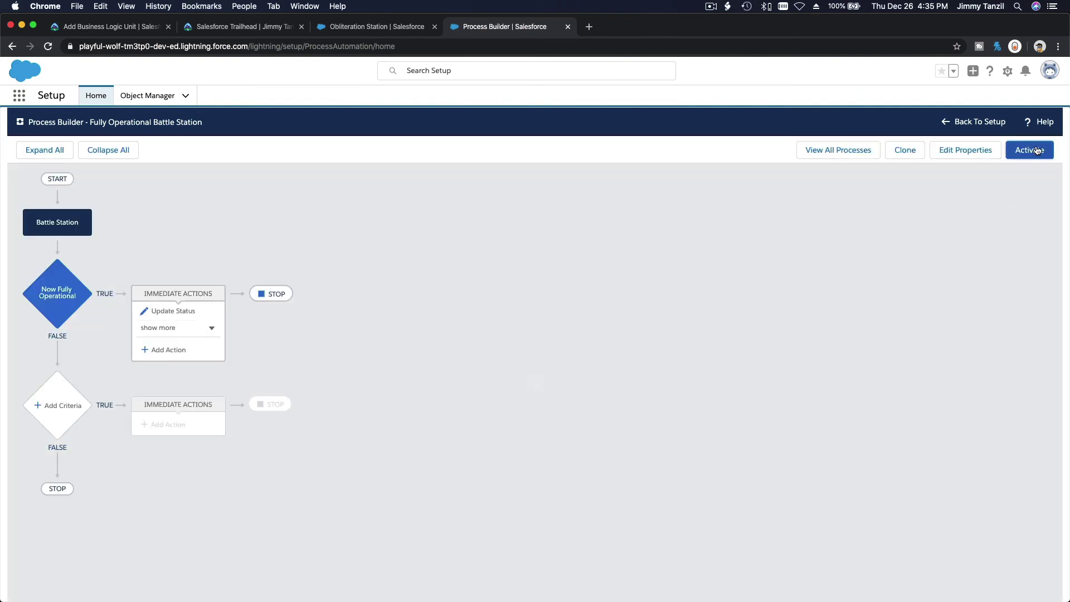
left_click(1037, 150)
left_click(688, 417)
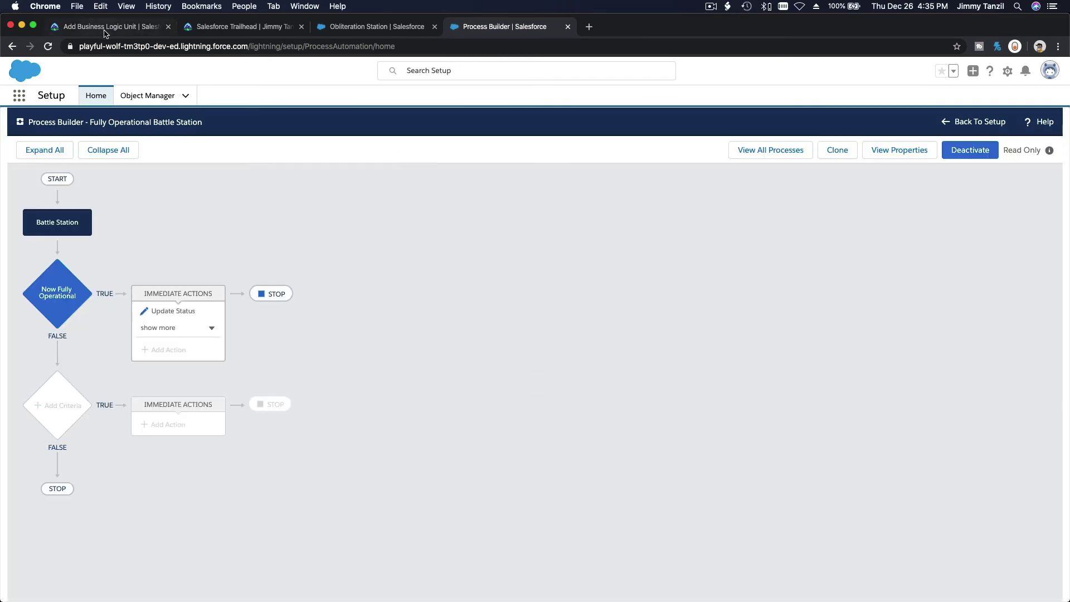
Review the remaining Trailhead steps, then check the activated process in Process Builder
left_click(105, 28)
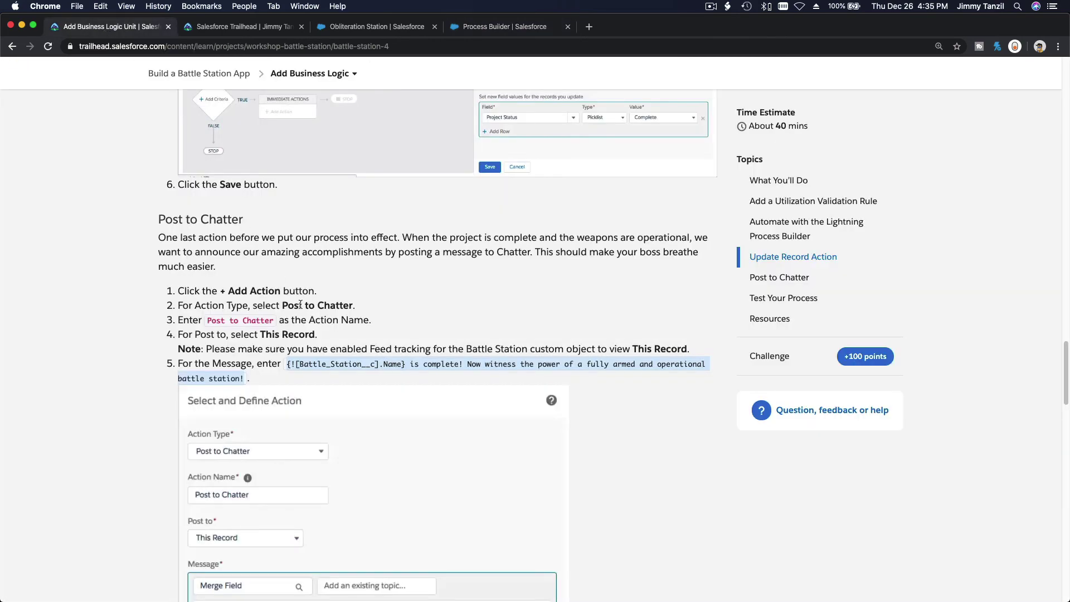
scroll(300, 304, "down", 15)
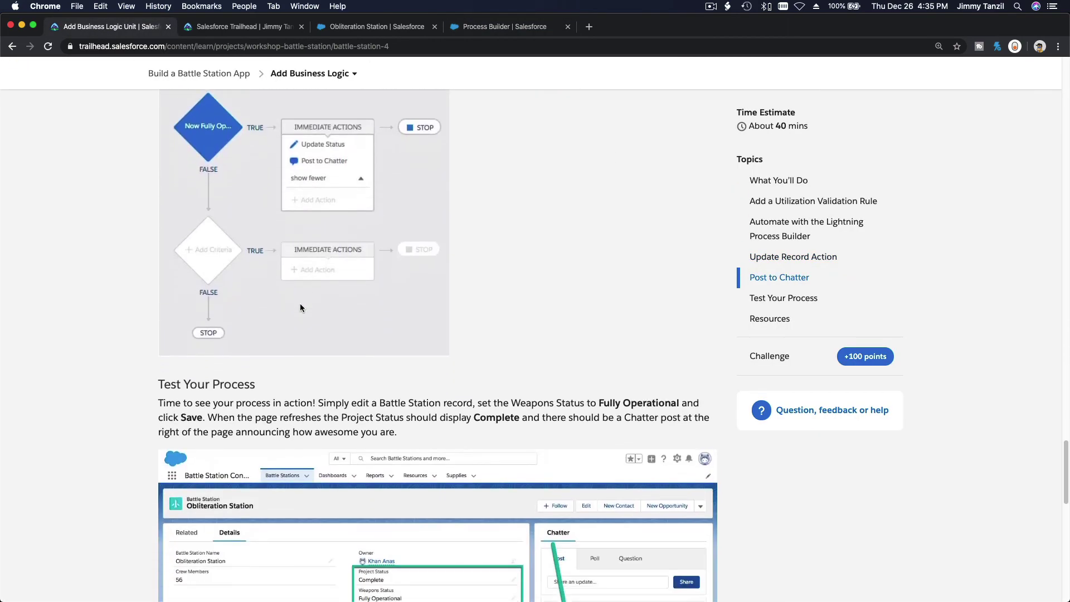
scroll(301, 307, "down", 9)
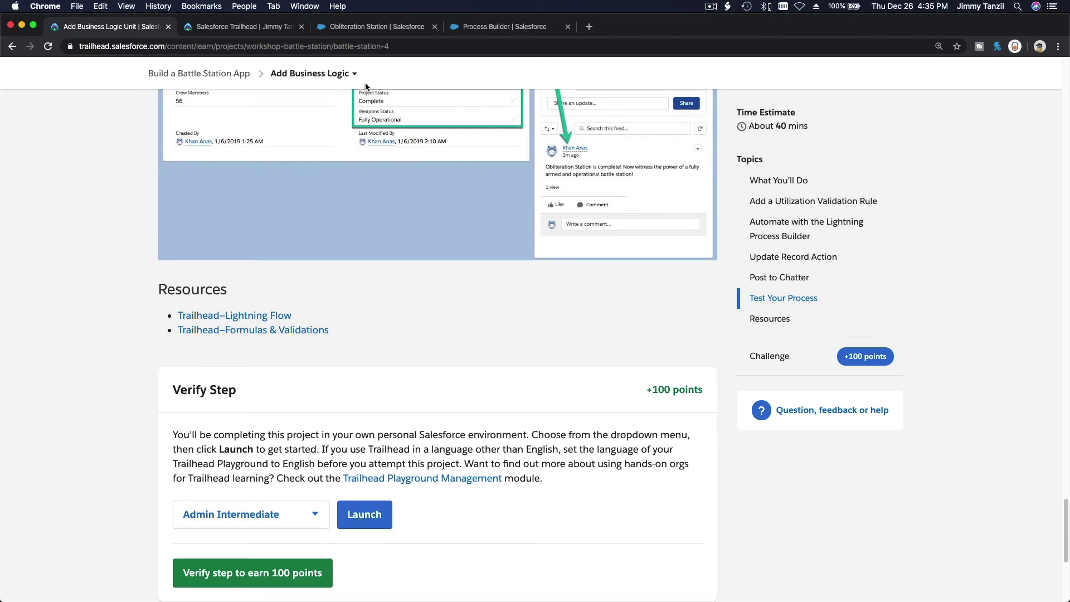
left_click(477, 29)
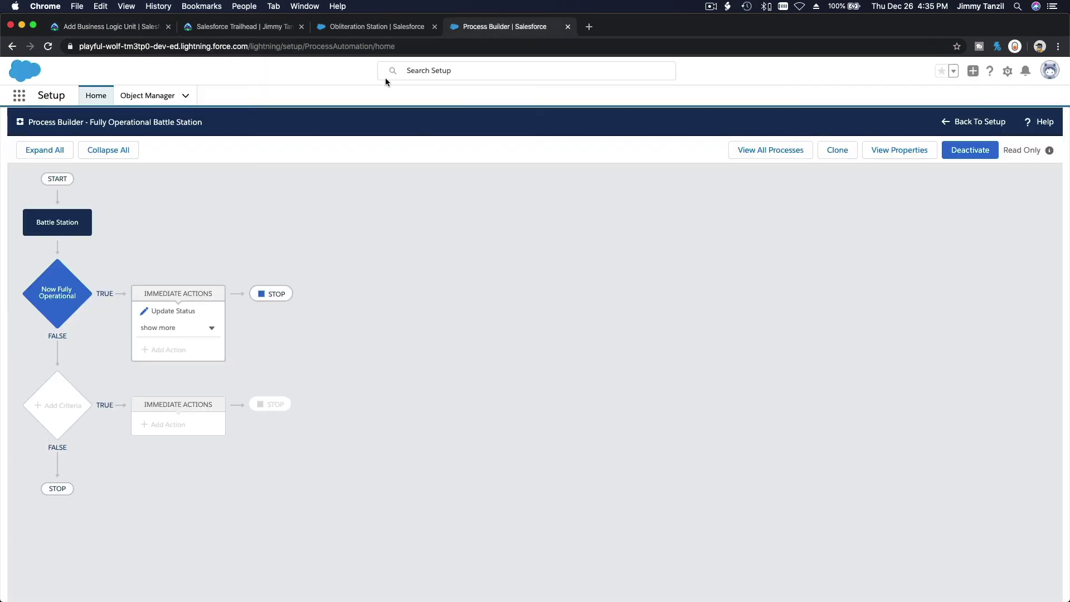
Save Obliteration Station with Weapons Status Fully Operational to trigger the process and check the Chatter post
left_click(368, 30)
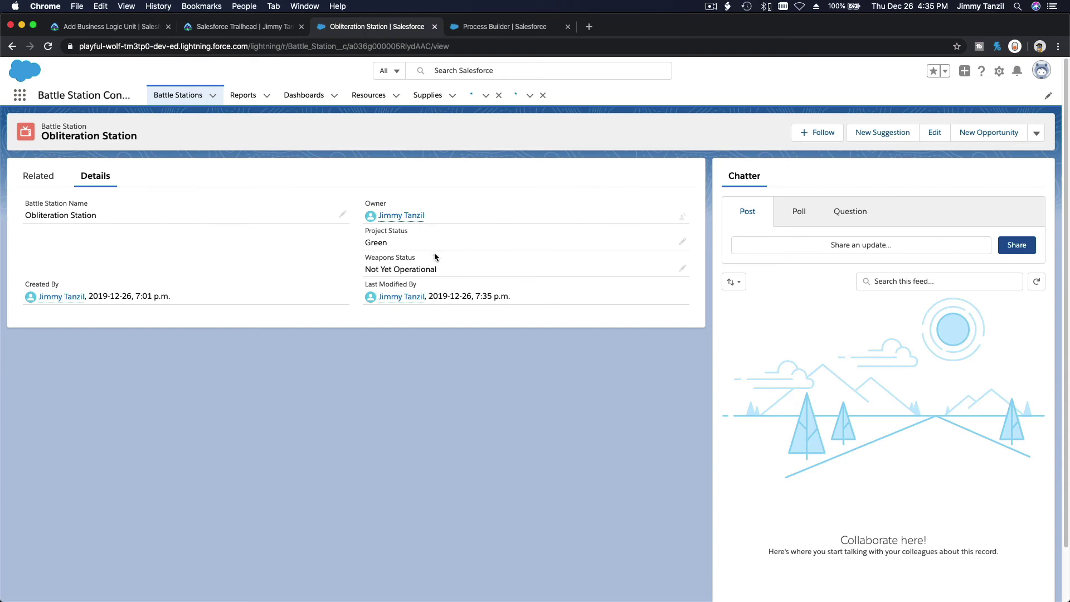
double_click(442, 270)
left_click(438, 302)
left_click(438, 367)
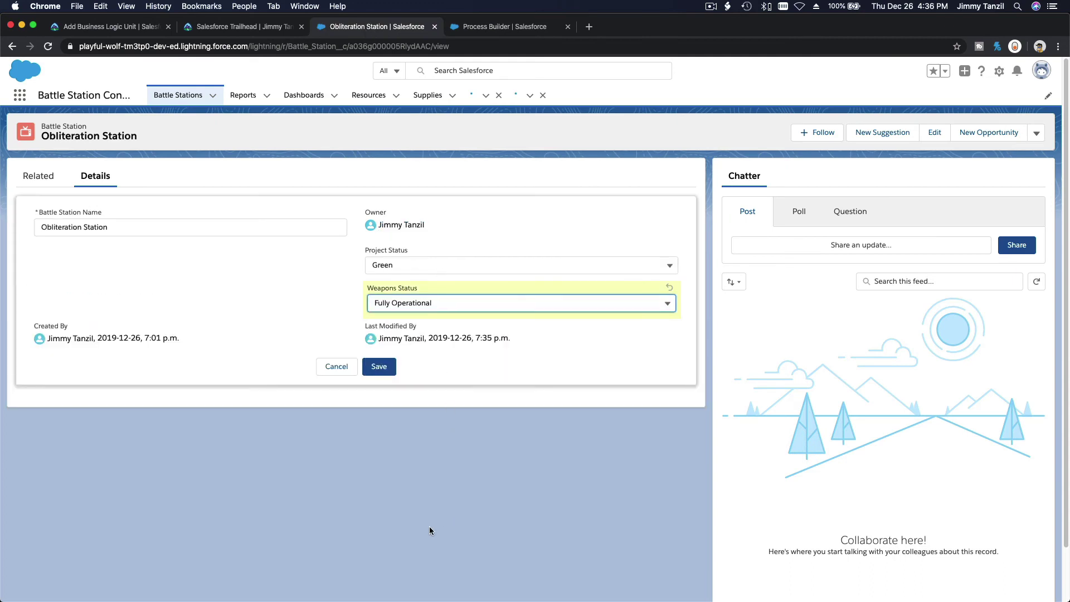
left_click(379, 366)
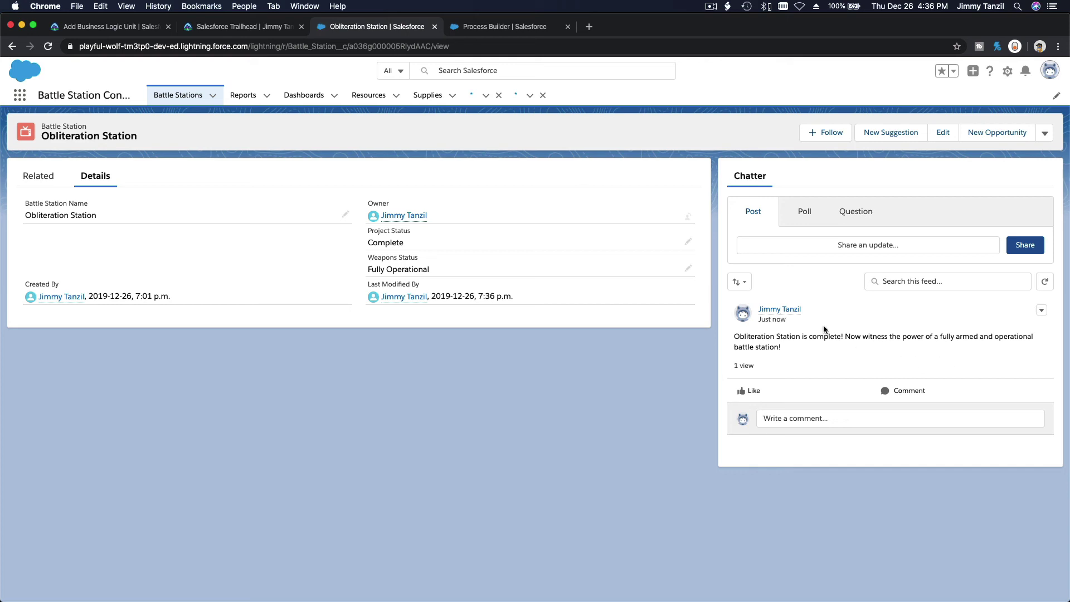
left_click(129, 29)
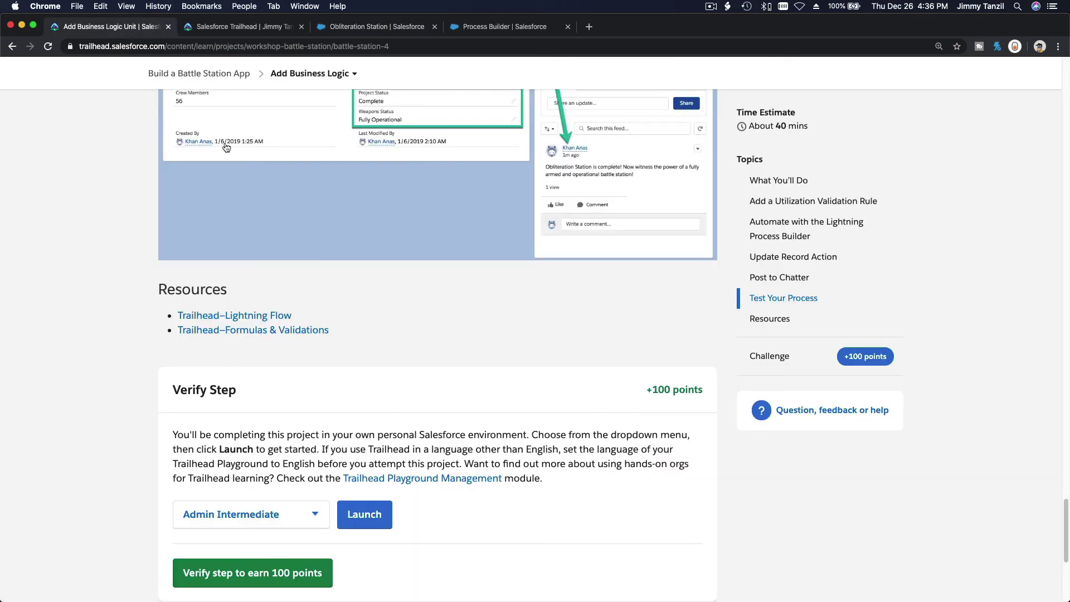
Run Verify step on the Add Business Logic unit for 100 points, glancing at the project's unit list
scroll(430, 383, "down", 4)
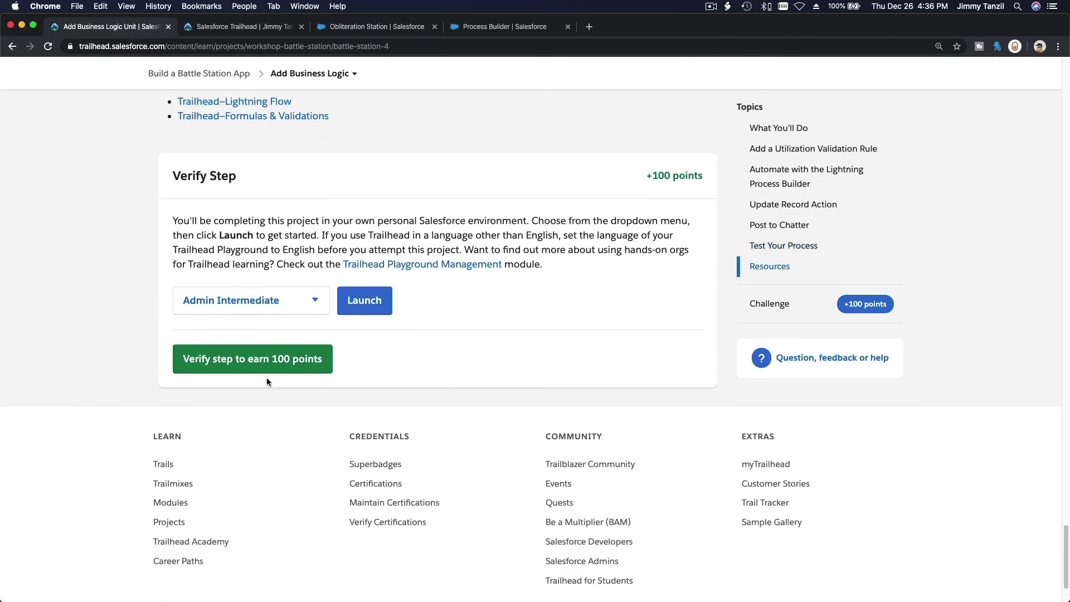
left_click(254, 367)
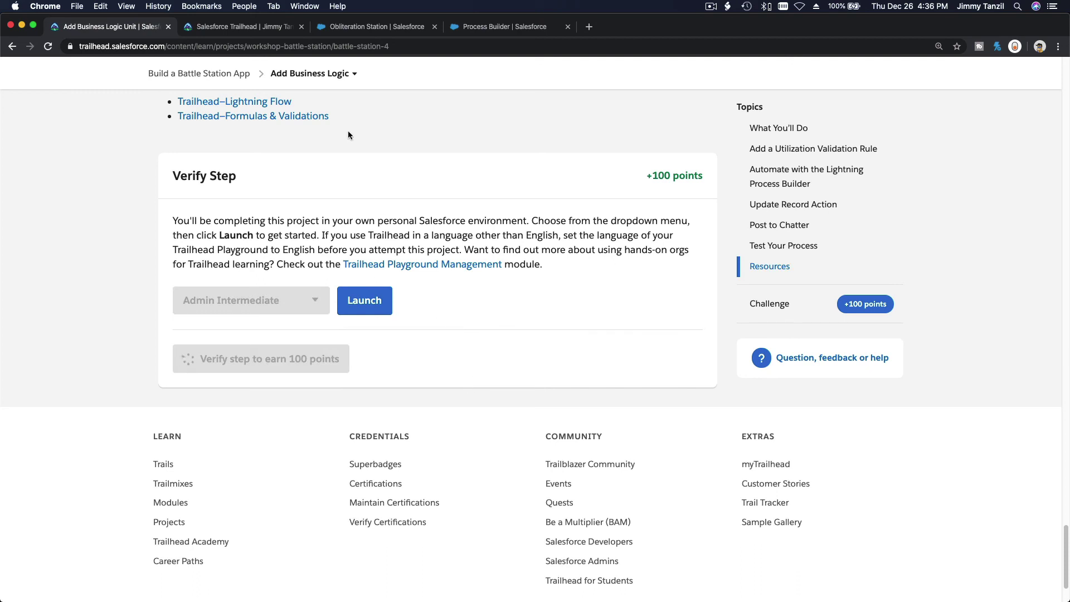
left_click(337, 72)
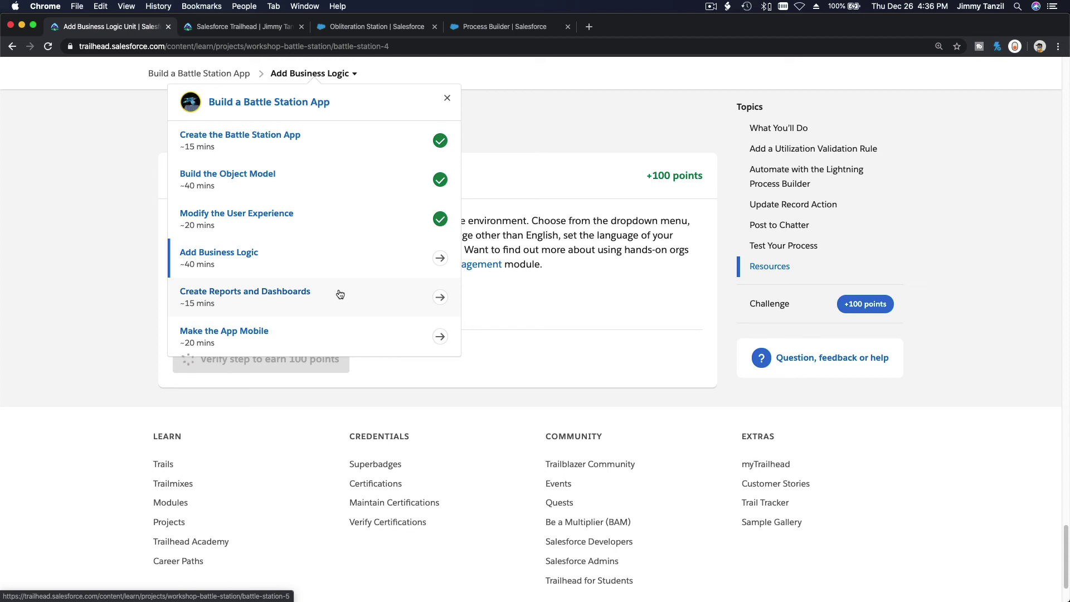
left_click(727, 330)
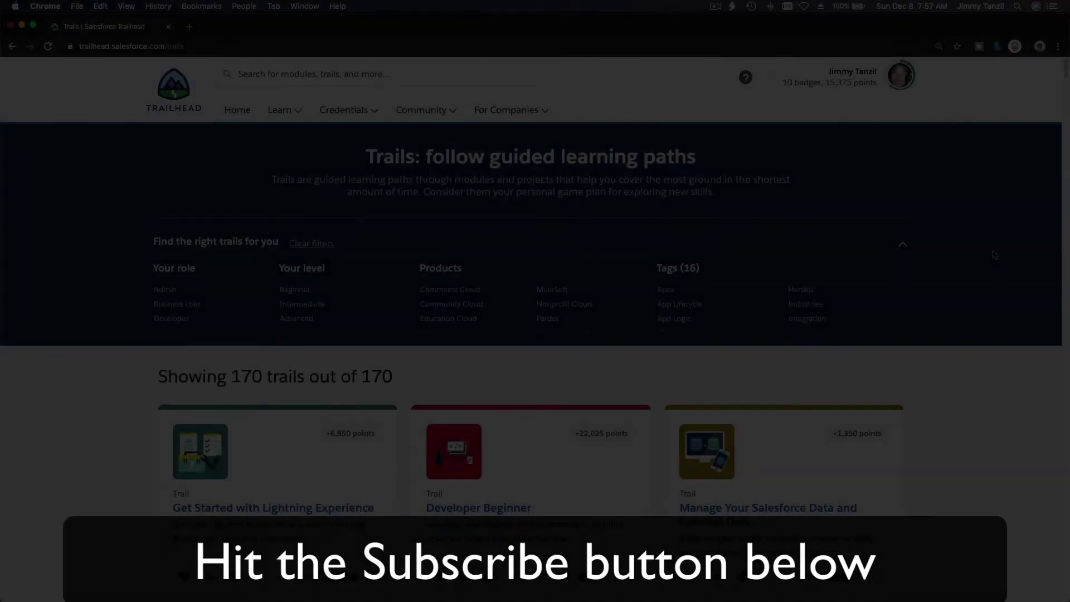
scroll(992, 255, "down", 15)
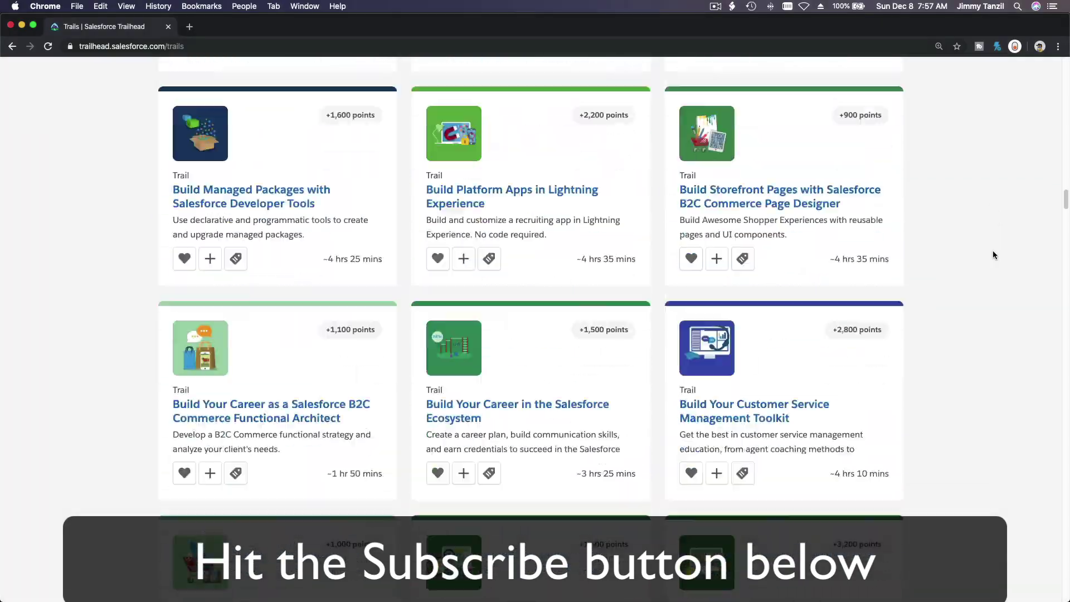
scroll(992, 256, "down", 10)
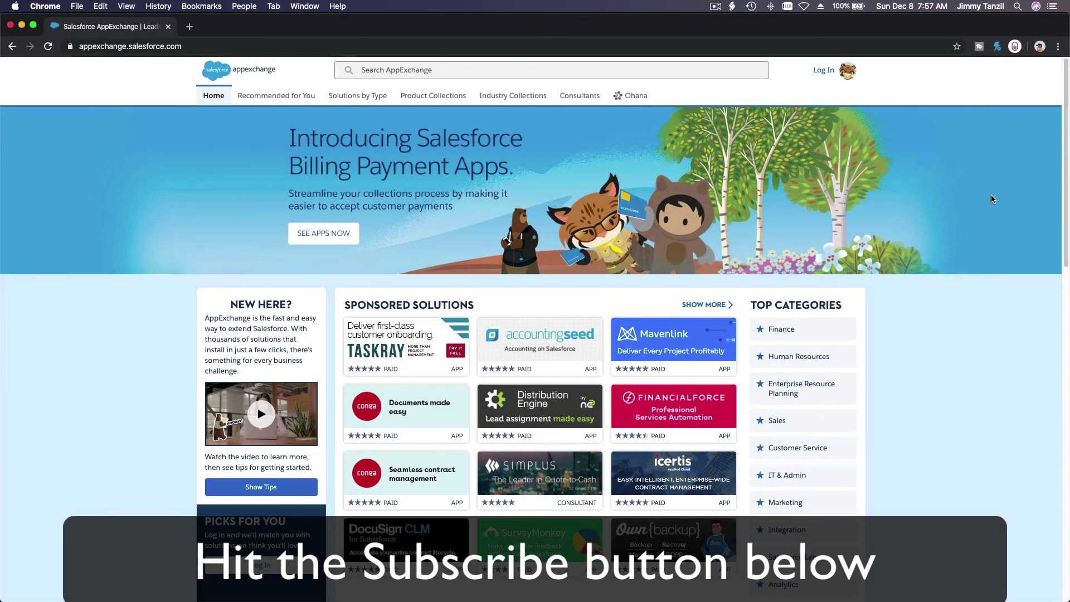
scroll(992, 199, "down", 12)
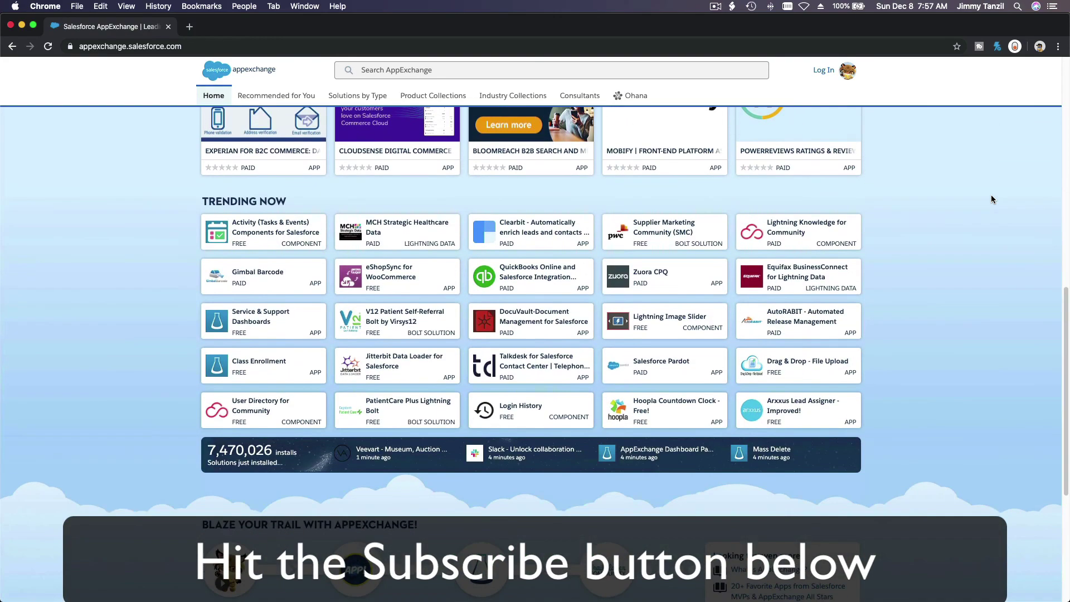